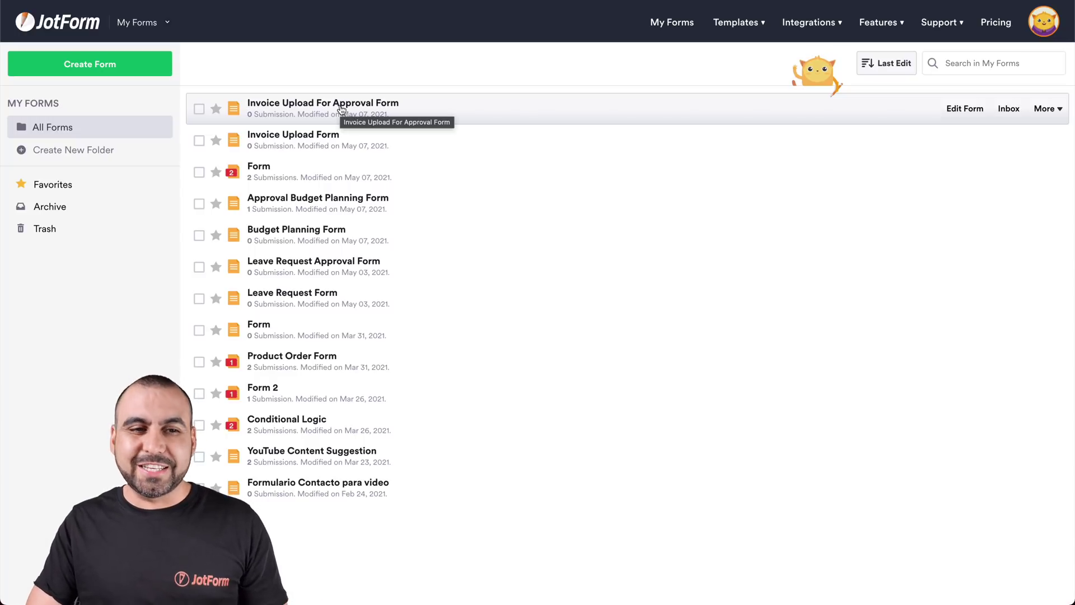
# Step: In My Approvals, create a new approval flow from scratch, ready to pick a starting form
pyautogui.click(147, 24)
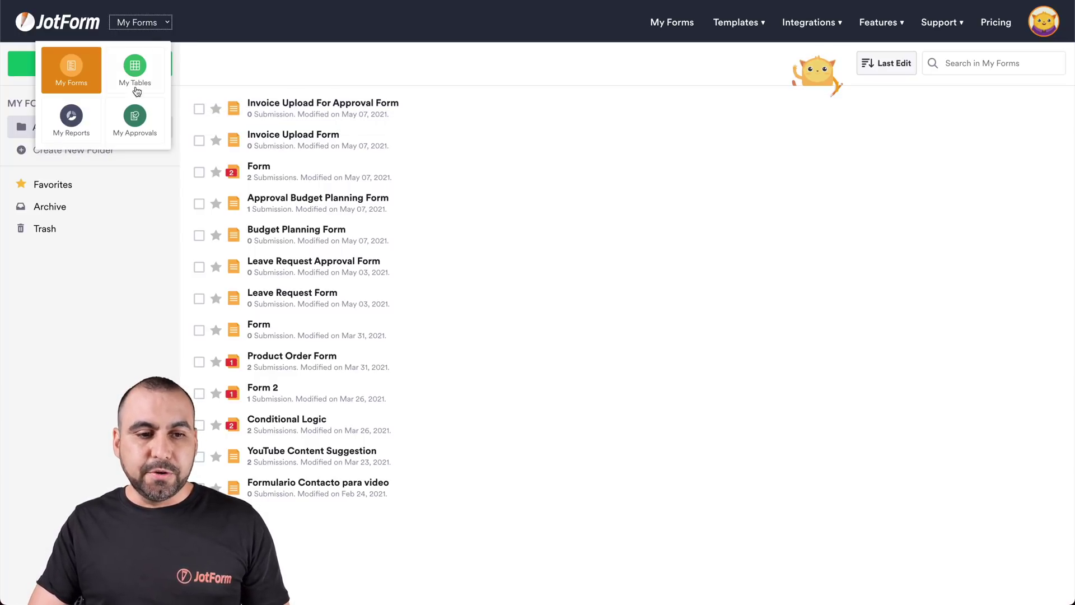
pyautogui.click(135, 117)
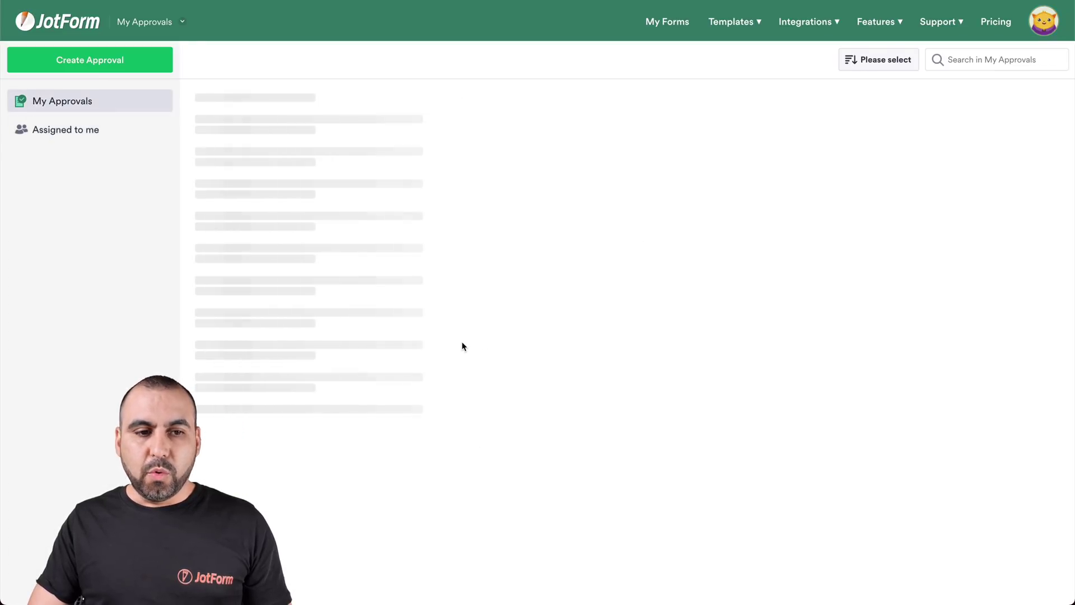
pyautogui.click(118, 66)
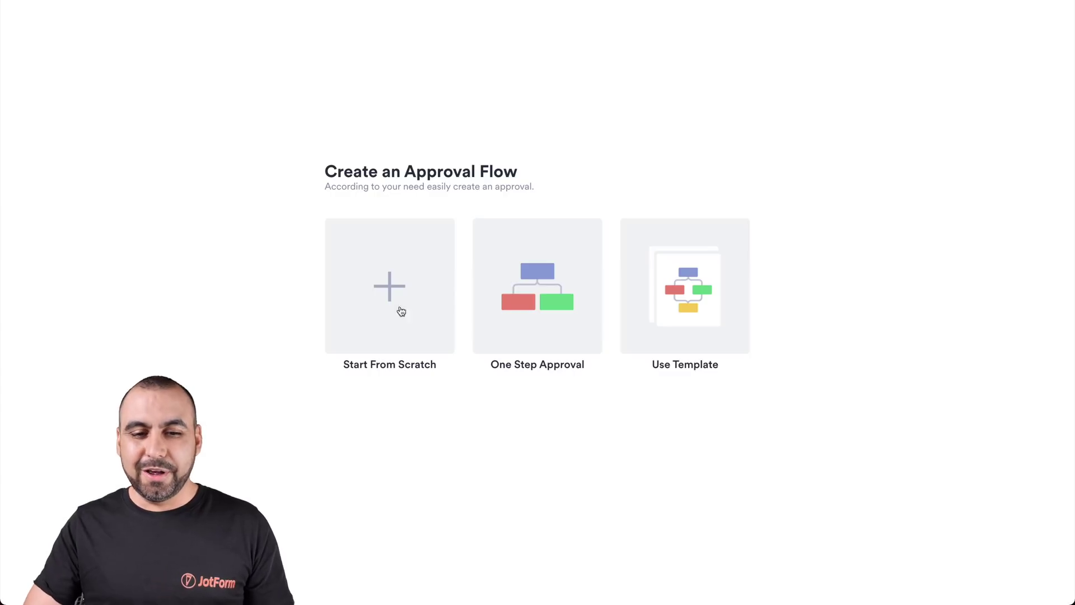
pyautogui.click(378, 289)
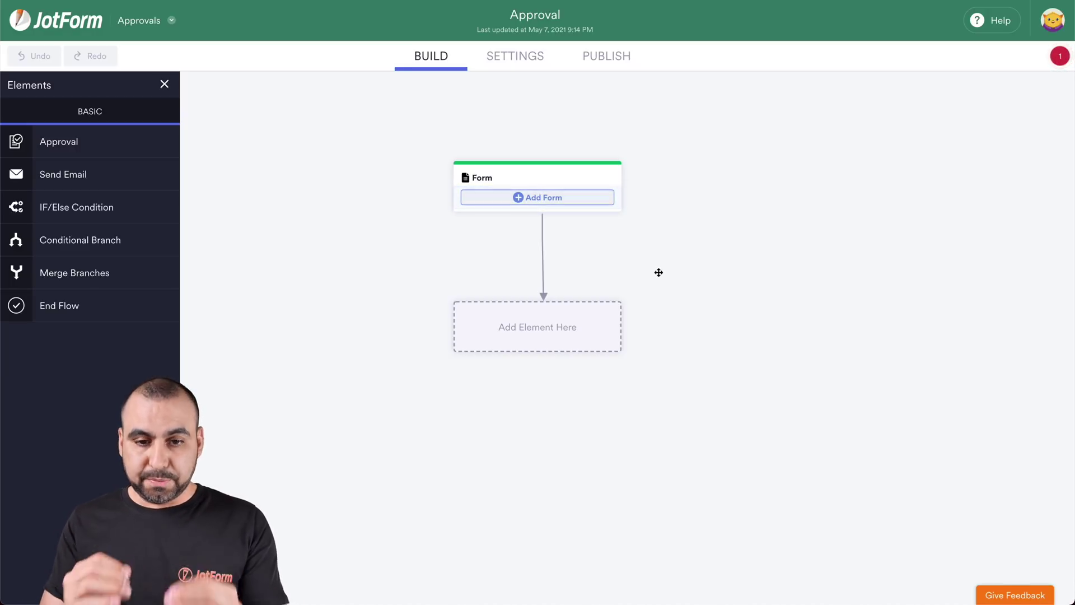
pyautogui.click(542, 200)
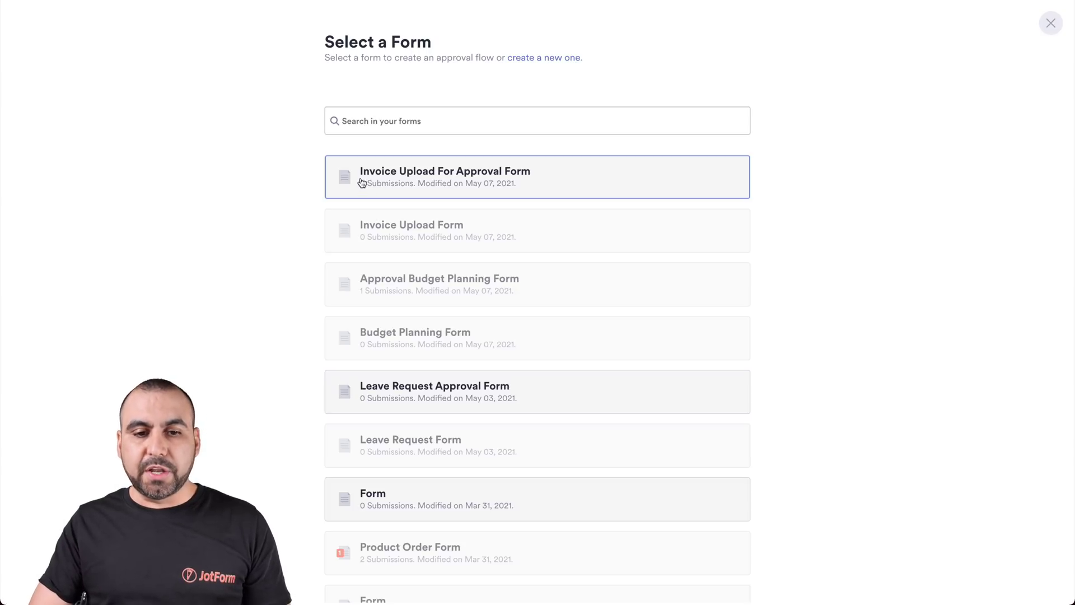
# Step: Attach the Invoice Upload For Approval Form as the flow's starting Form step
pyautogui.click(477, 180)
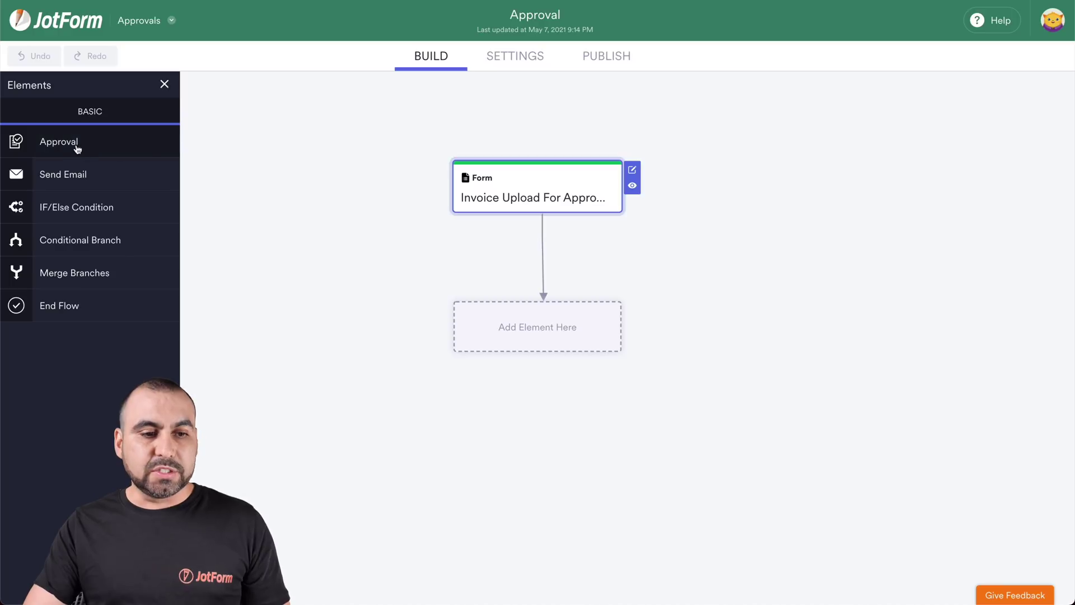
# Step: Add an Approval step under the invoice form, keeping only its Approve and Deny outcomes
pyautogui.moveTo(69, 146); pyautogui.dragTo(511, 327)
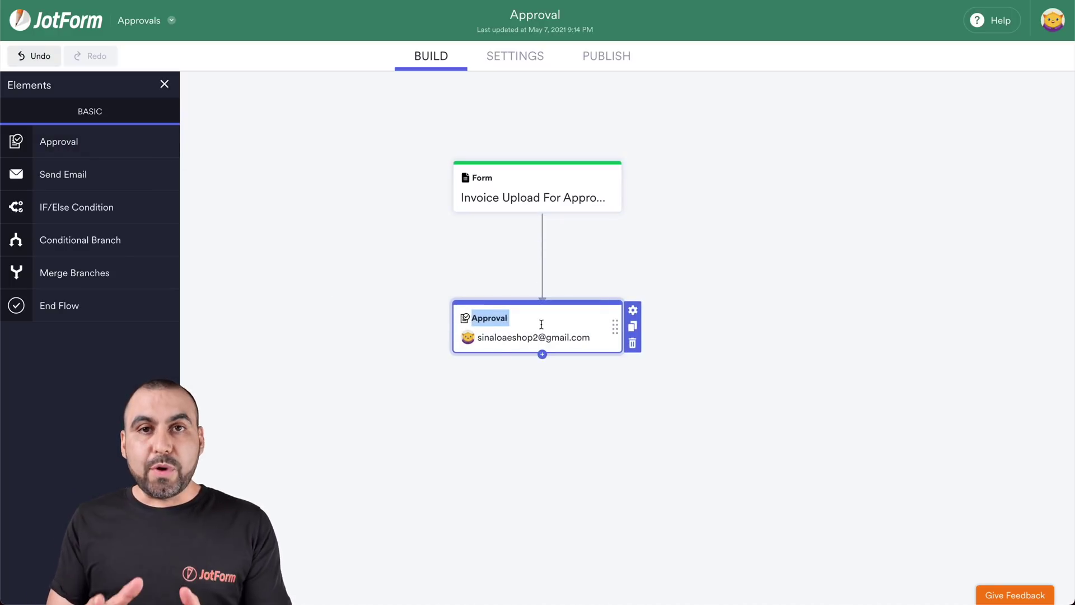
pyautogui.click(633, 311)
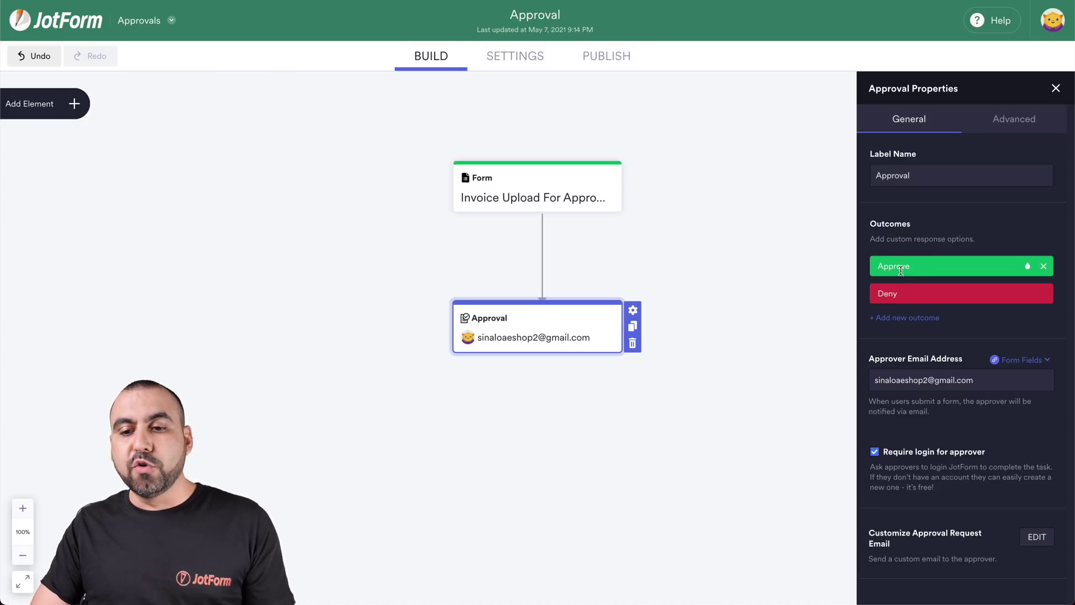
pyautogui.click(906, 317)
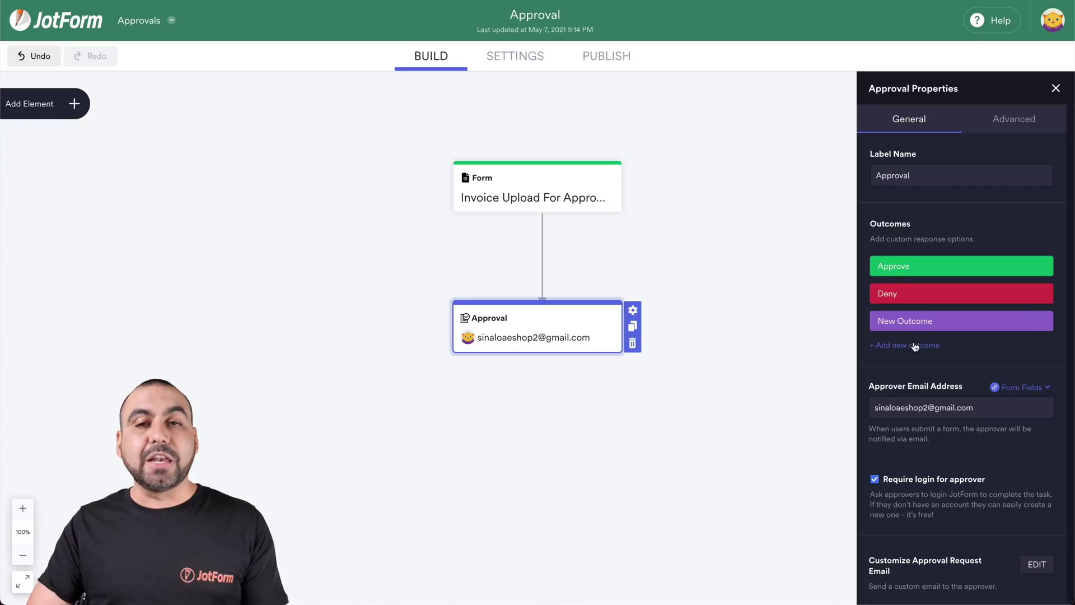
pyautogui.click(1043, 322)
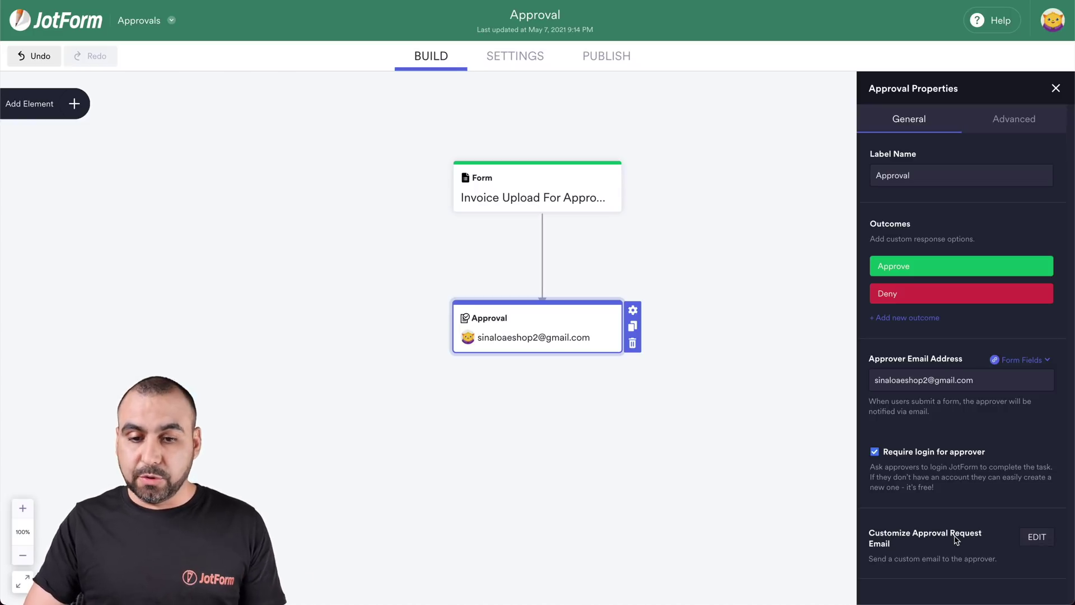
pyautogui.click(774, 417)
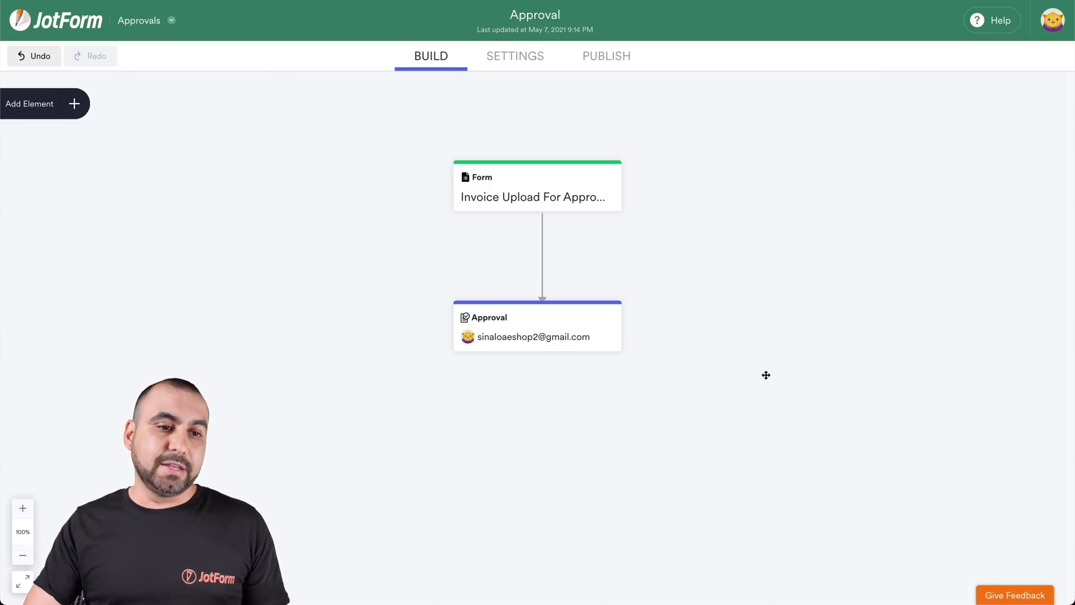
pyautogui.click(84, 109)
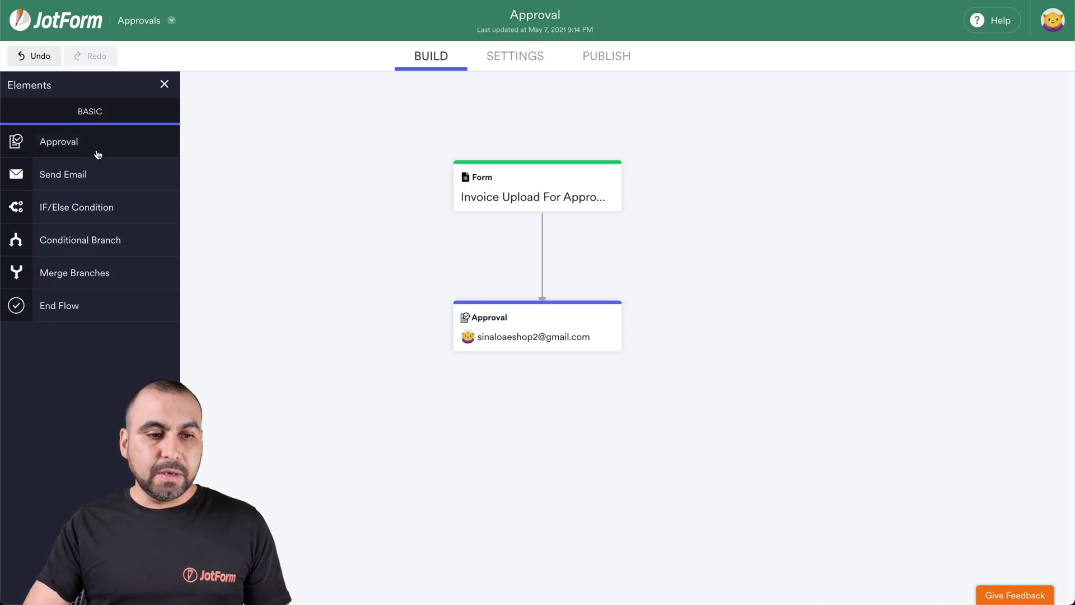
# Step: Place two Email steps side by side and connect both from the Approval step
pyautogui.moveTo(63, 172); pyautogui.dragTo(334, 417)
pyautogui.moveTo(99, 185); pyautogui.dragTo(653, 431)
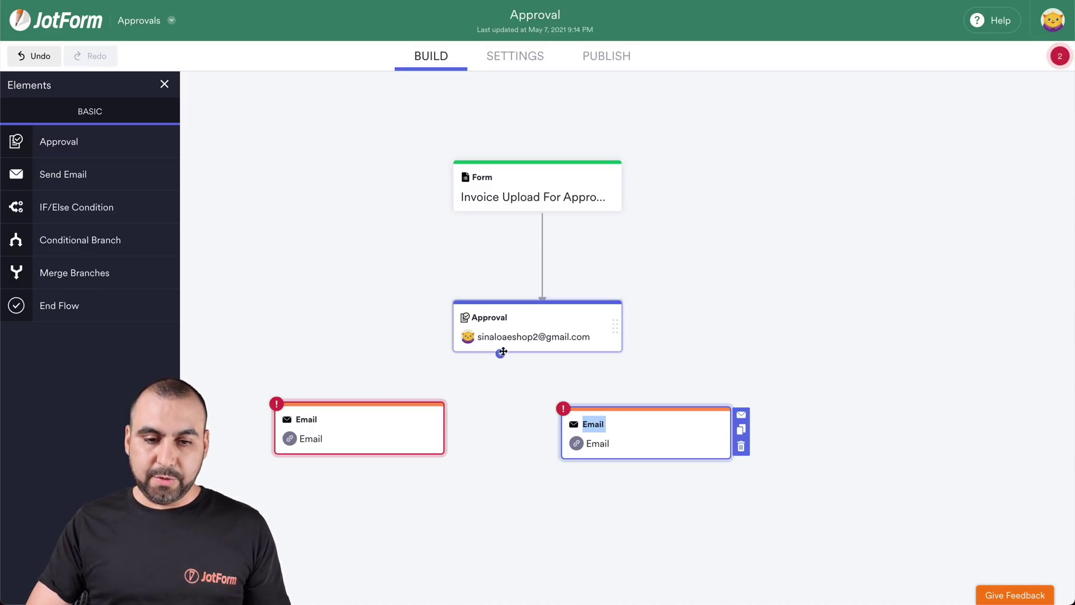
pyautogui.moveTo(501, 356); pyautogui.dragTo(340, 404)
pyautogui.moveTo(582, 353); pyautogui.dragTo(648, 400)
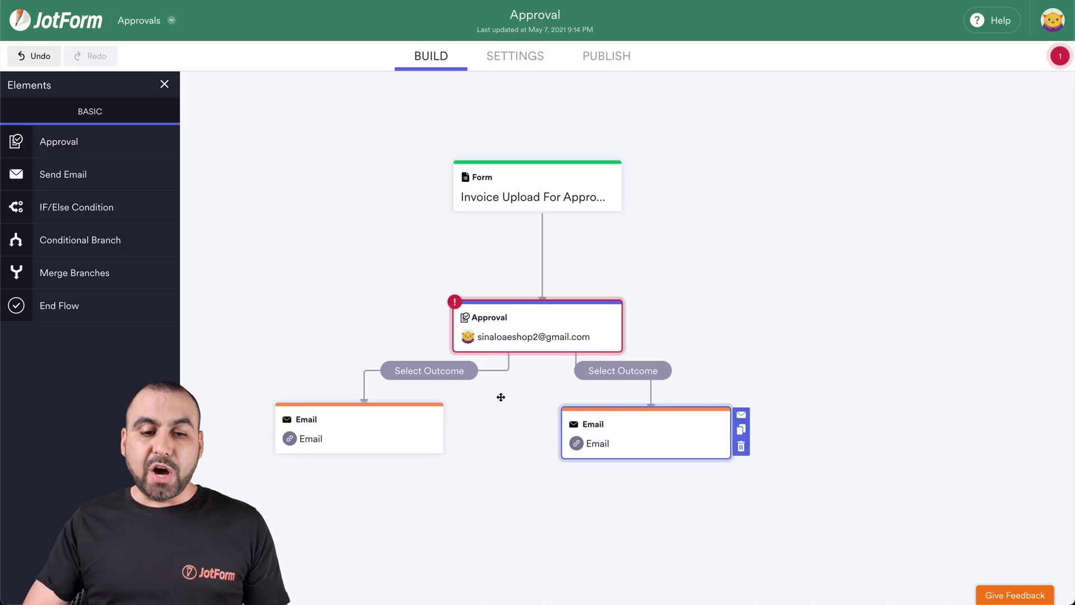
# Step: Set the left branch's outcome to Approve and the right branch's outcome to Deny
pyautogui.click(426, 374)
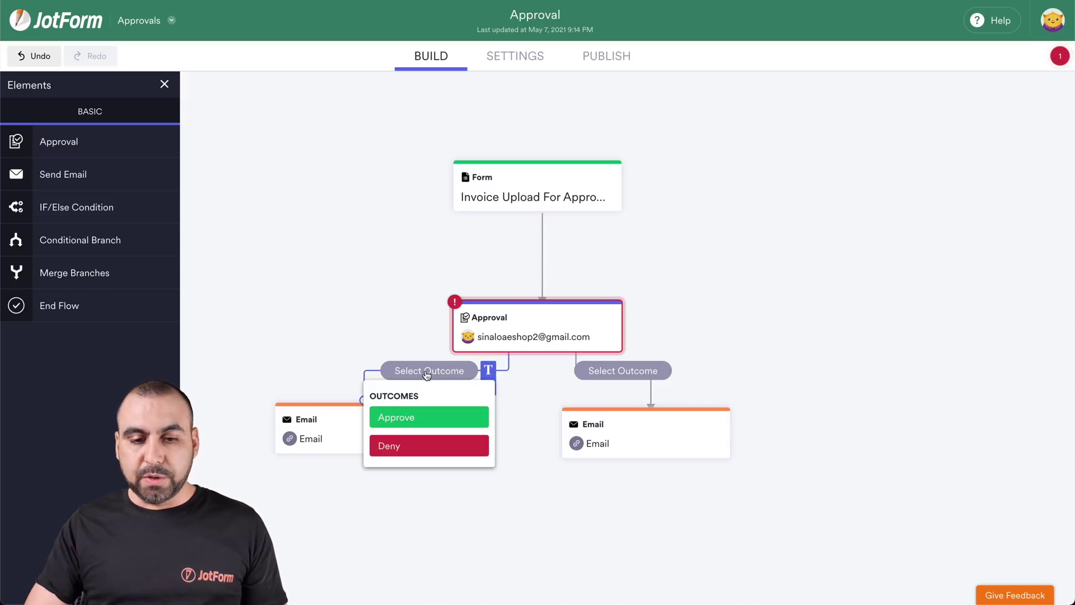
pyautogui.click(444, 419)
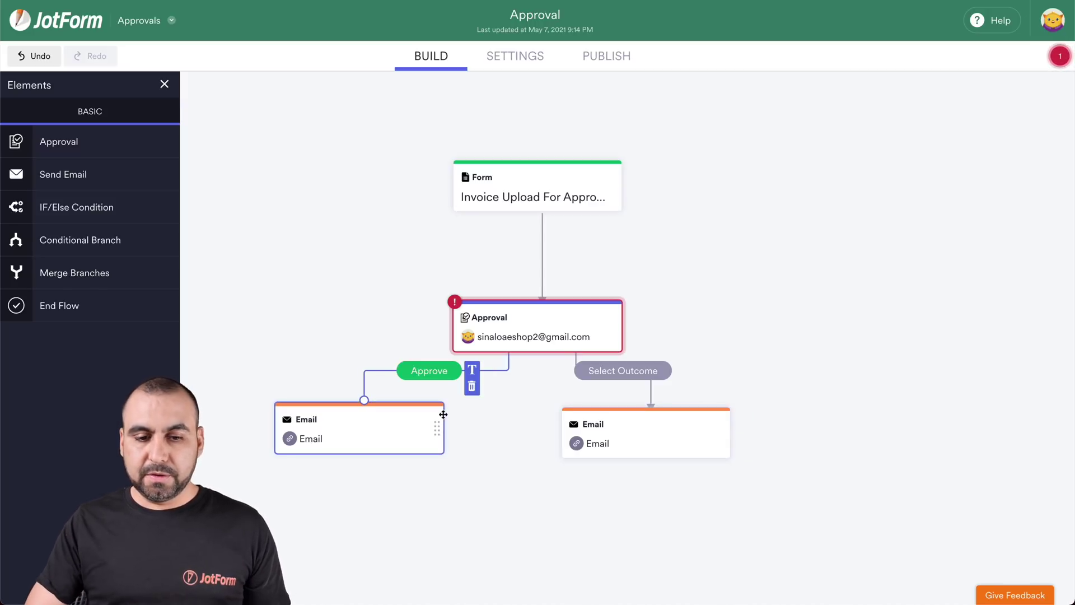
pyautogui.click(639, 373)
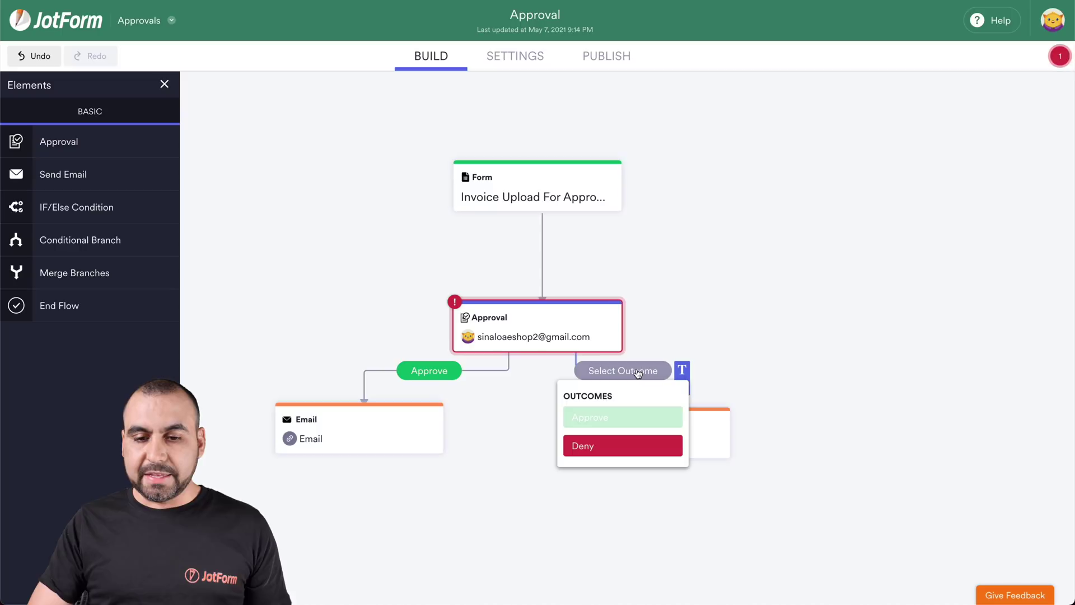
pyautogui.click(625, 442)
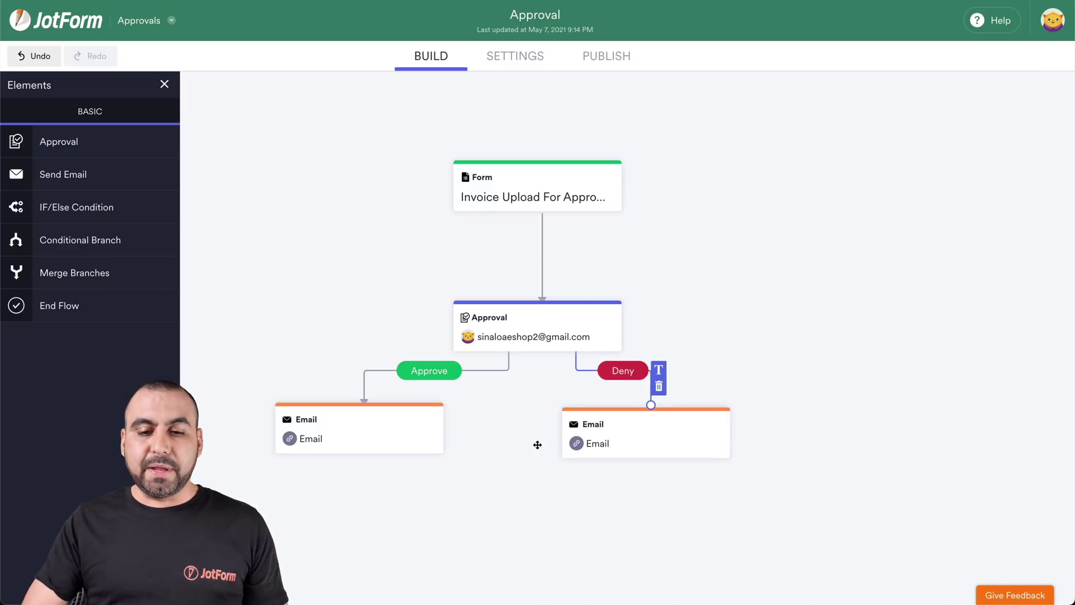
pyautogui.moveTo(637, 411); pyautogui.dragTo(675, 413)
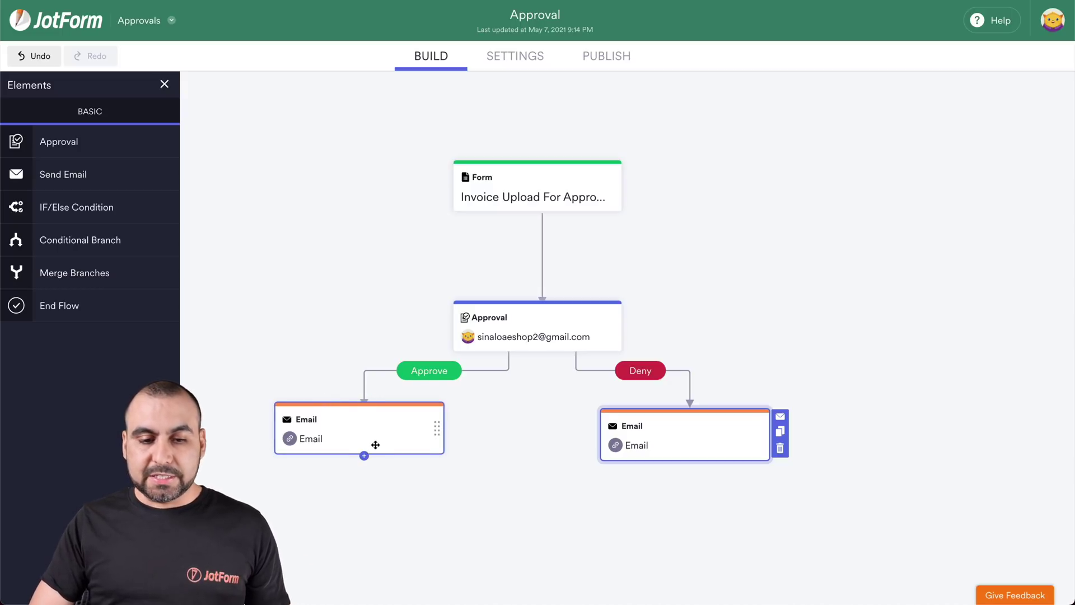
pyautogui.click(375, 444)
# Step: Change the left email's subject to 'Invoice Approved' and save it
pyautogui.click(454, 415)
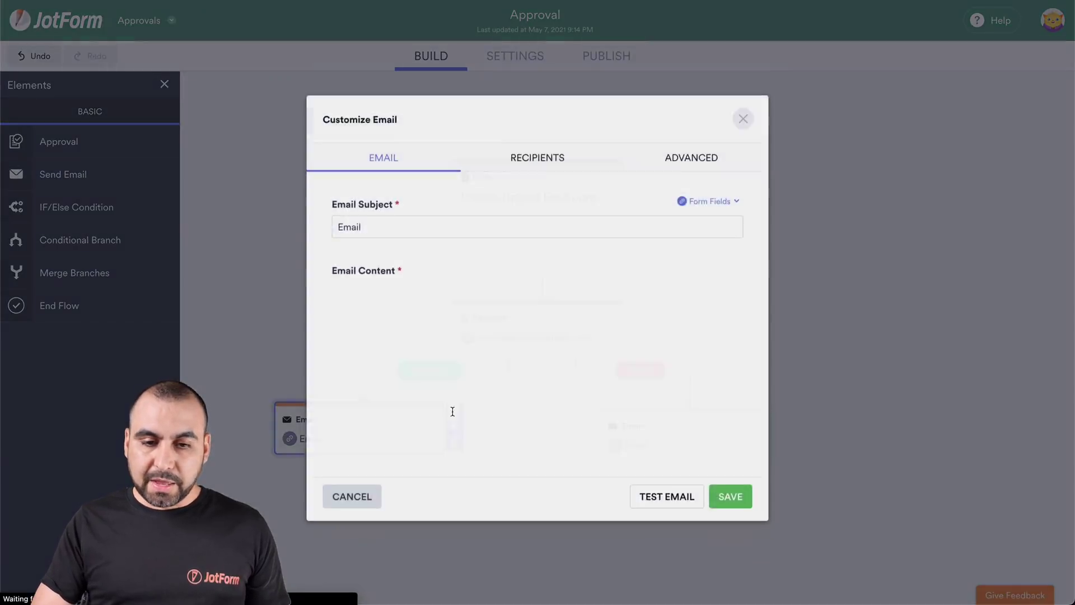
pyautogui.click(411, 221)
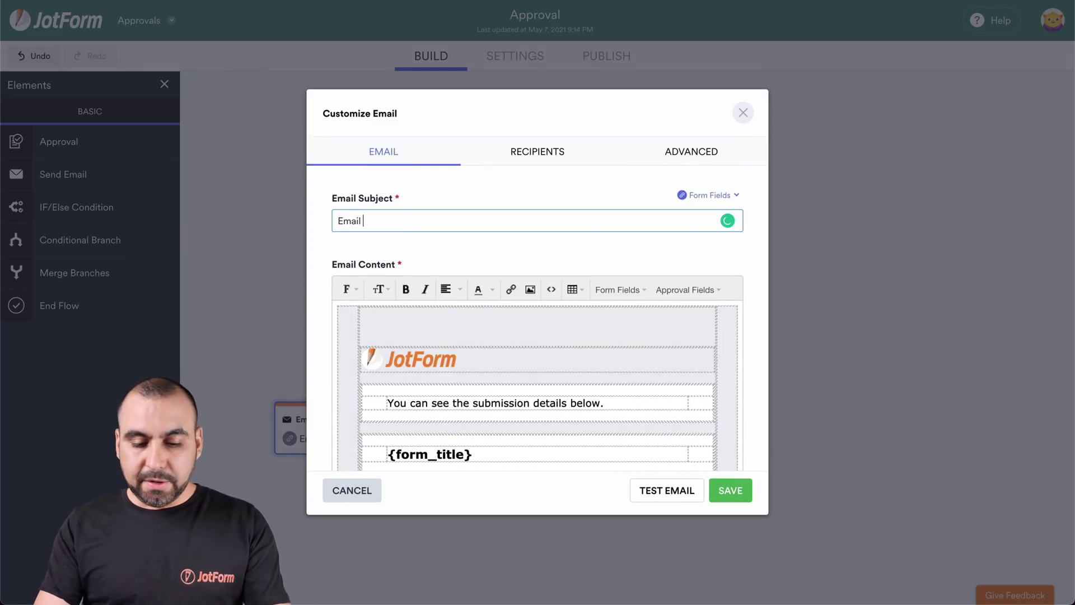
pyautogui.press('BackSpace')
pyautogui.press('BackSpace')
pyautogui.press('BackSpace')
pyautogui.press('BackSpace')
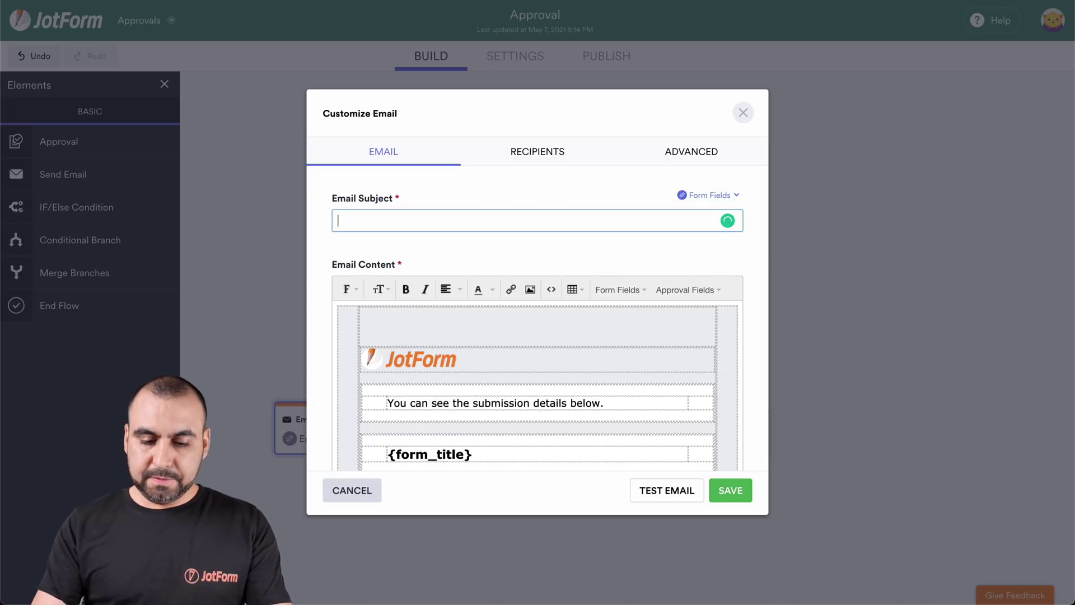
pyautogui.write('Invoice Approved')
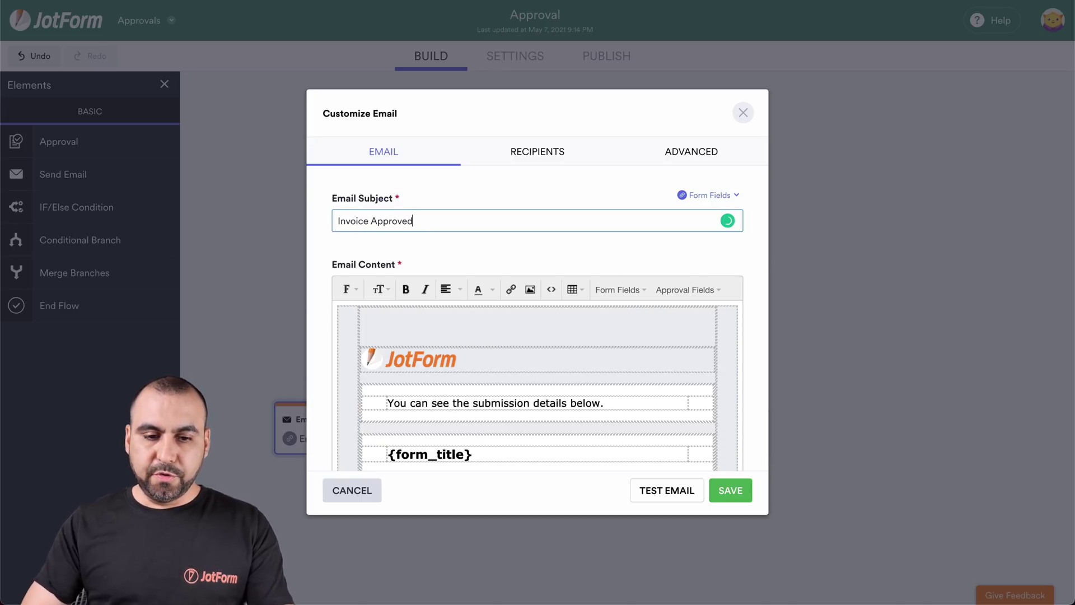
pyautogui.scroll(-5, 452, 367)
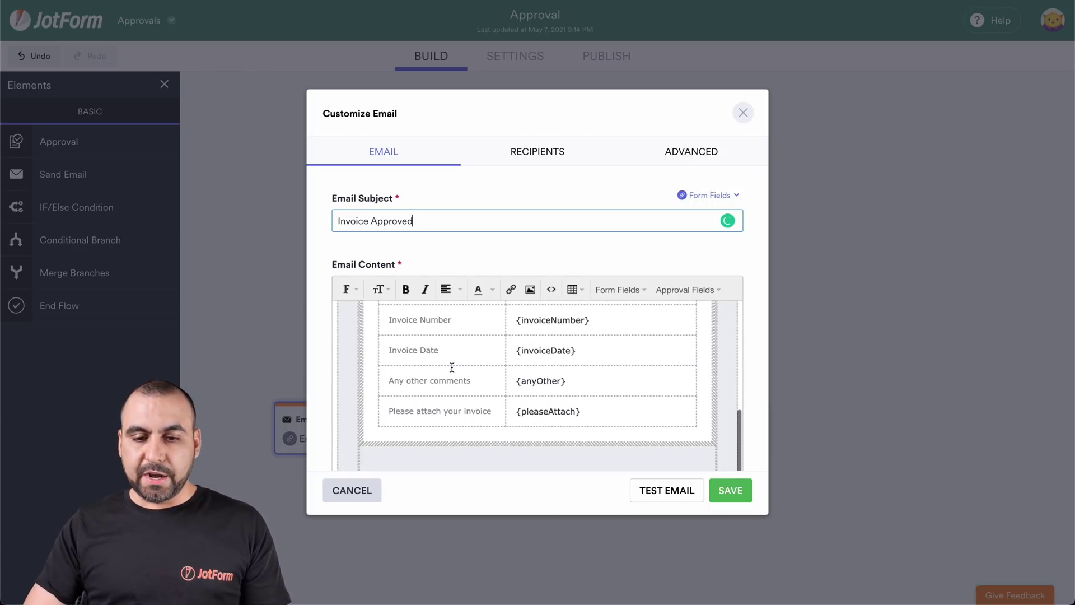
pyautogui.scroll(5, 452, 367)
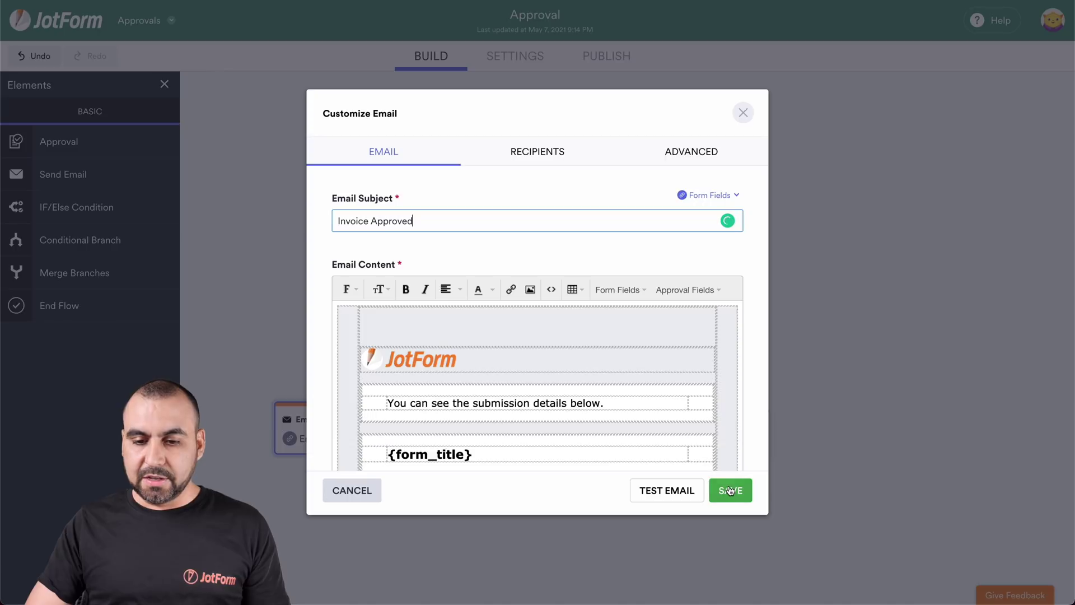
pyautogui.click(729, 488)
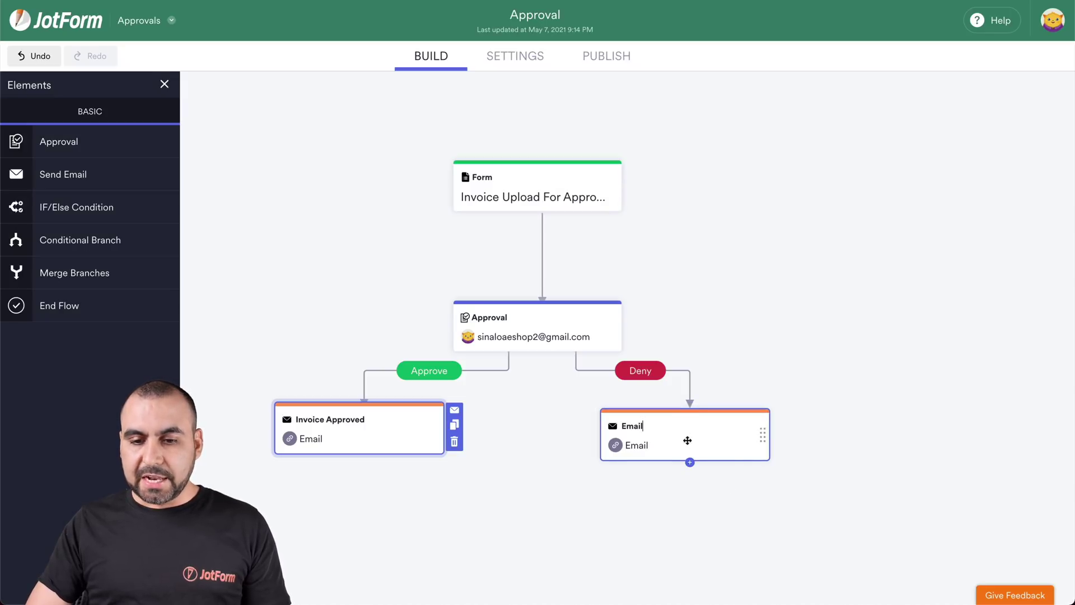
# Step: Change the right email's subject to 'Invoice Denied', save it, and add an End step
pyautogui.moveTo(720, 448)
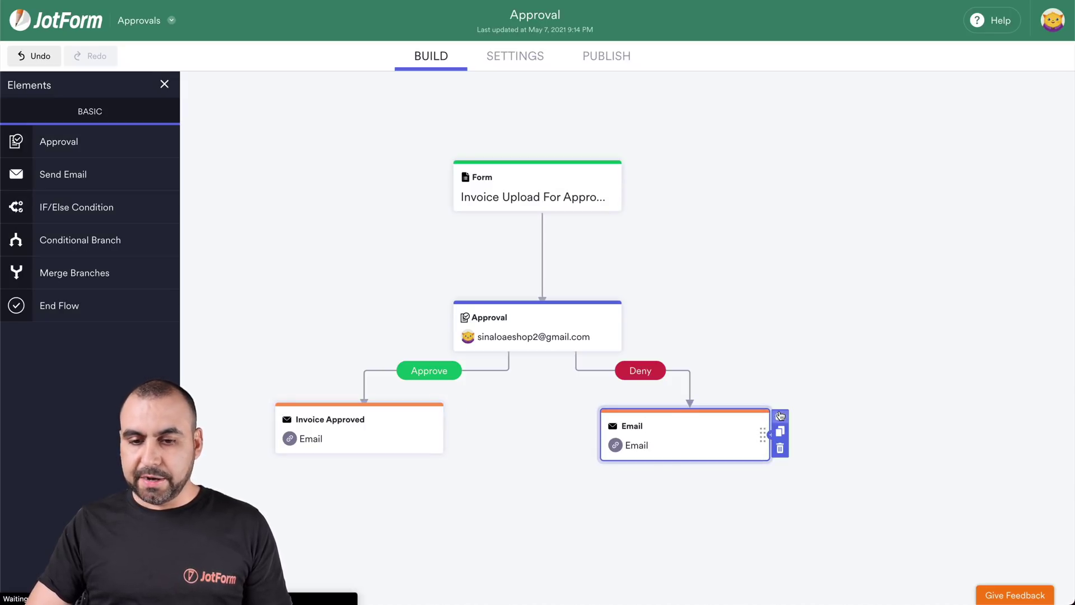
pyautogui.click(780, 416)
pyautogui.click(466, 221)
pyautogui.doubleClick(466, 221)
pyautogui.press('BackSpace')
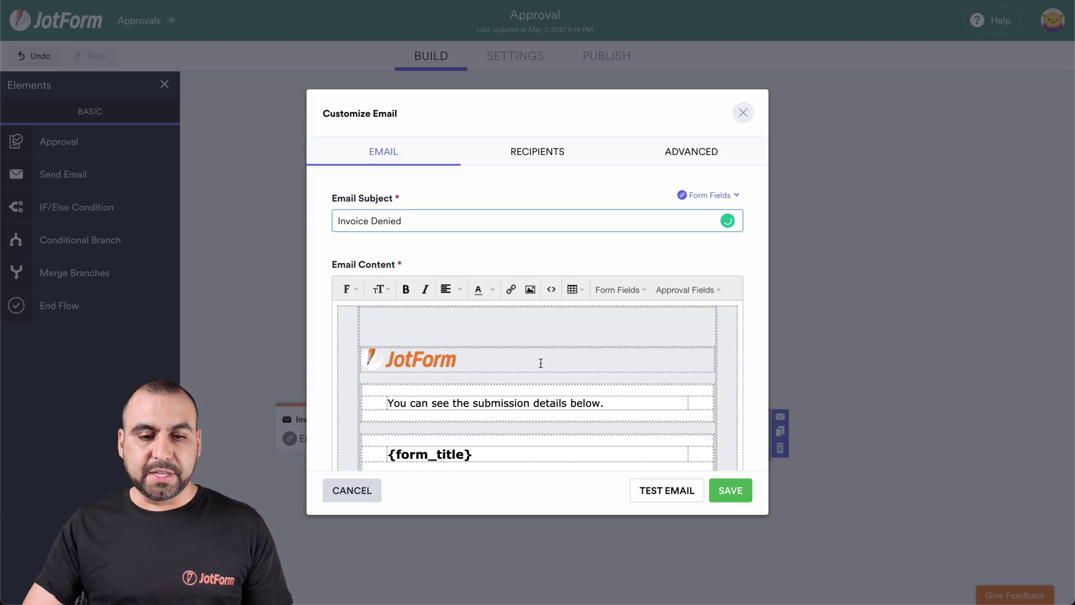
pyautogui.scroll(-5, 541, 363)
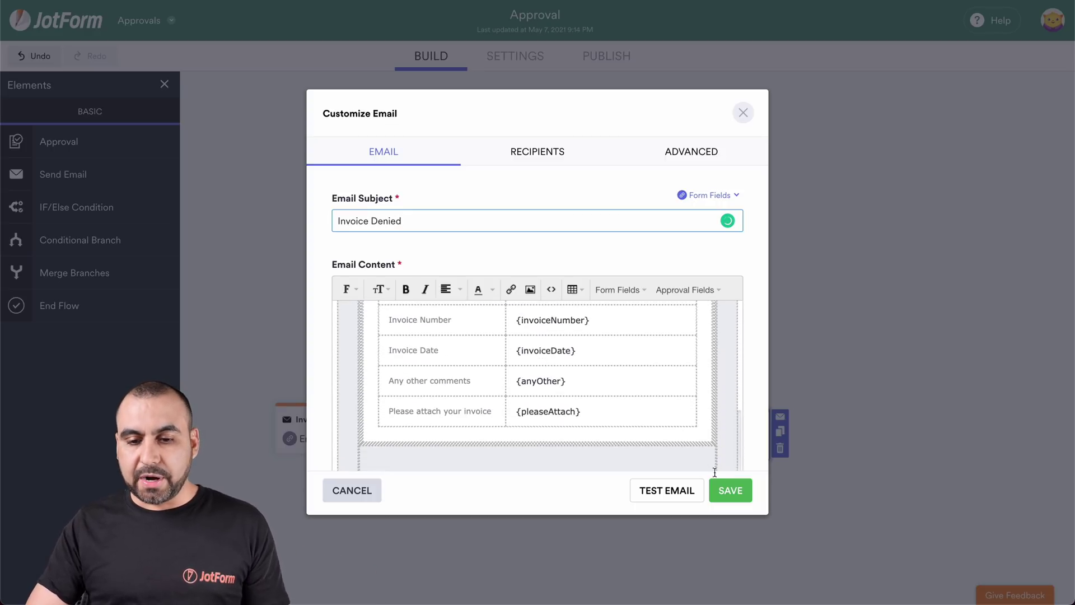
pyautogui.click(728, 491)
pyautogui.scroll(-1, 621, 499)
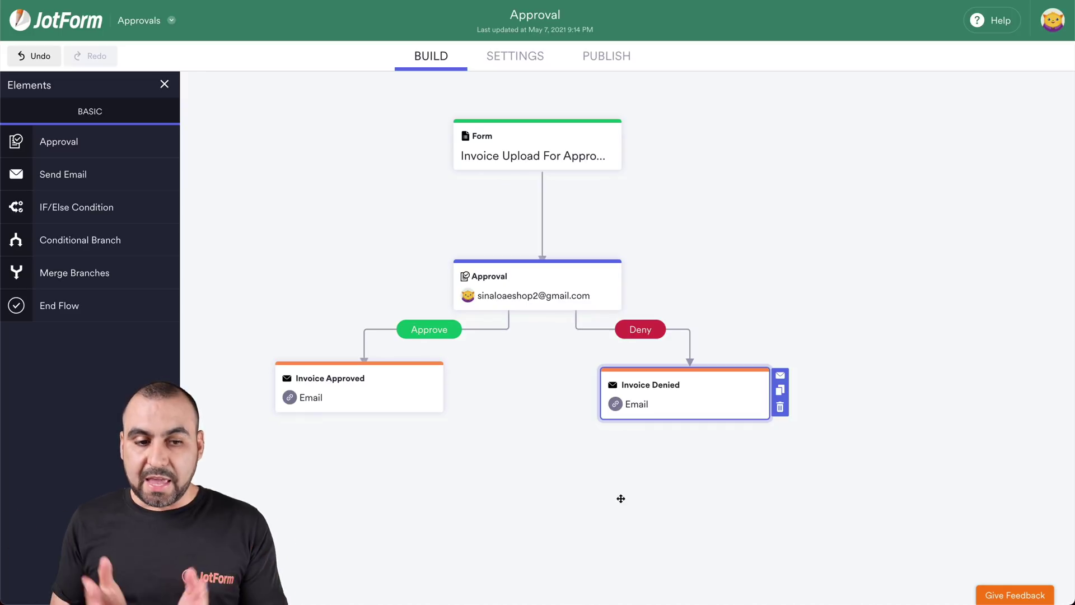
pyautogui.moveTo(52, 307); pyautogui.dragTo(513, 498)
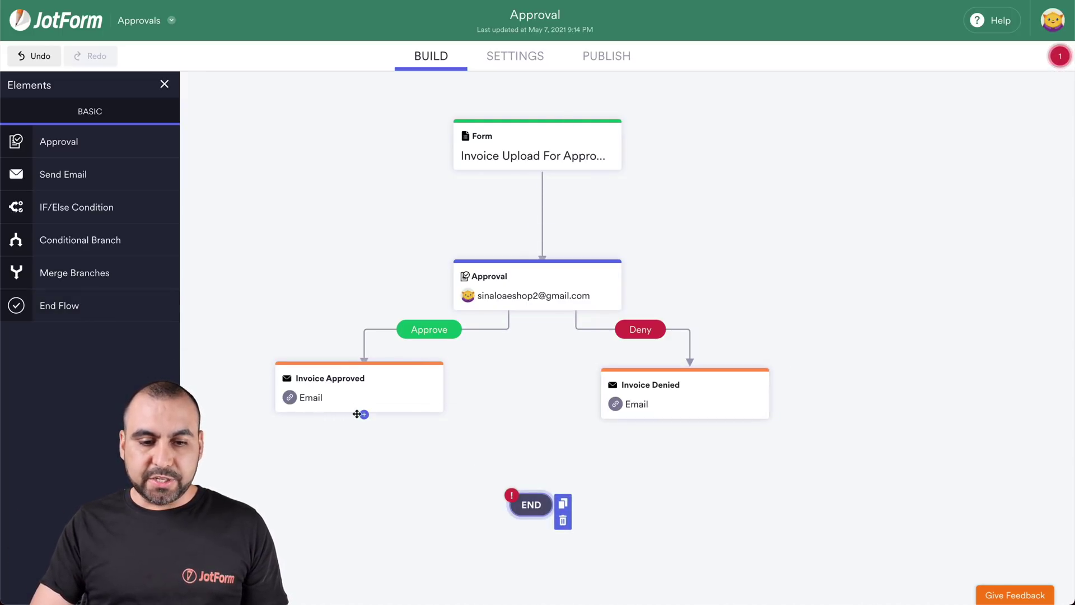
# Step: Connect Invoice Approved and Invoice Denied to END, and align the Invoice Denied card with Invoice Approved
pyautogui.moveTo(363, 414); pyautogui.dragTo(531, 504)
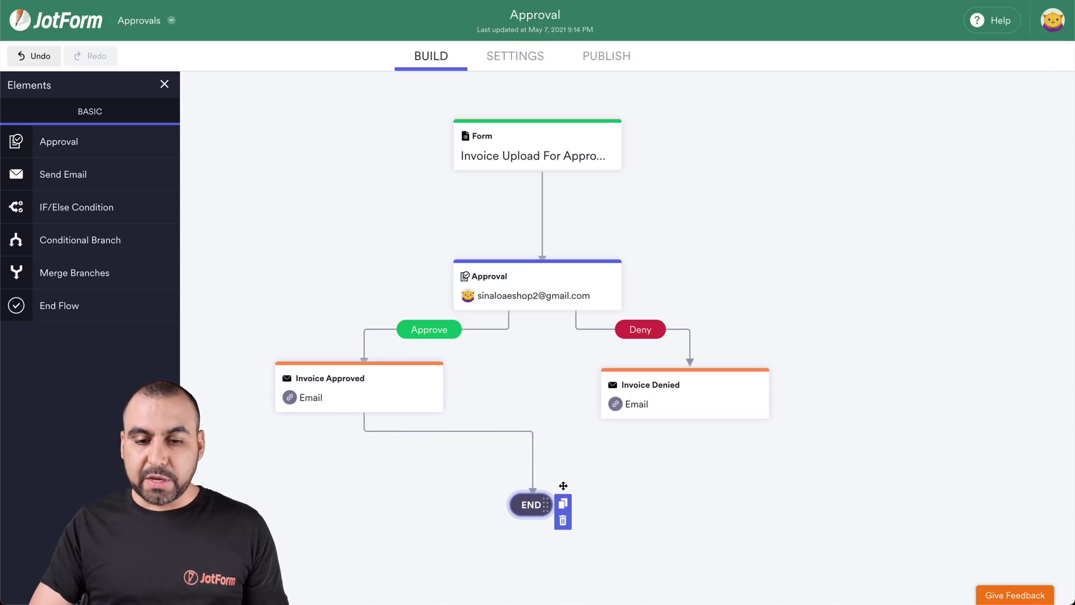
pyautogui.moveTo(690, 422); pyautogui.dragTo(533, 498)
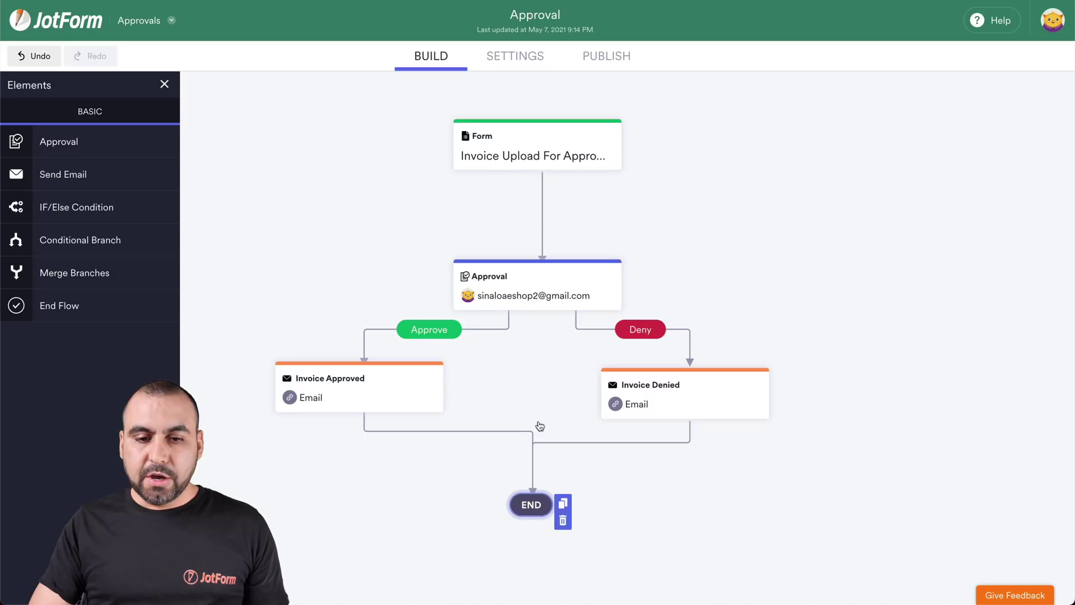
pyautogui.moveTo(676, 372); pyautogui.dragTo(676, 365)
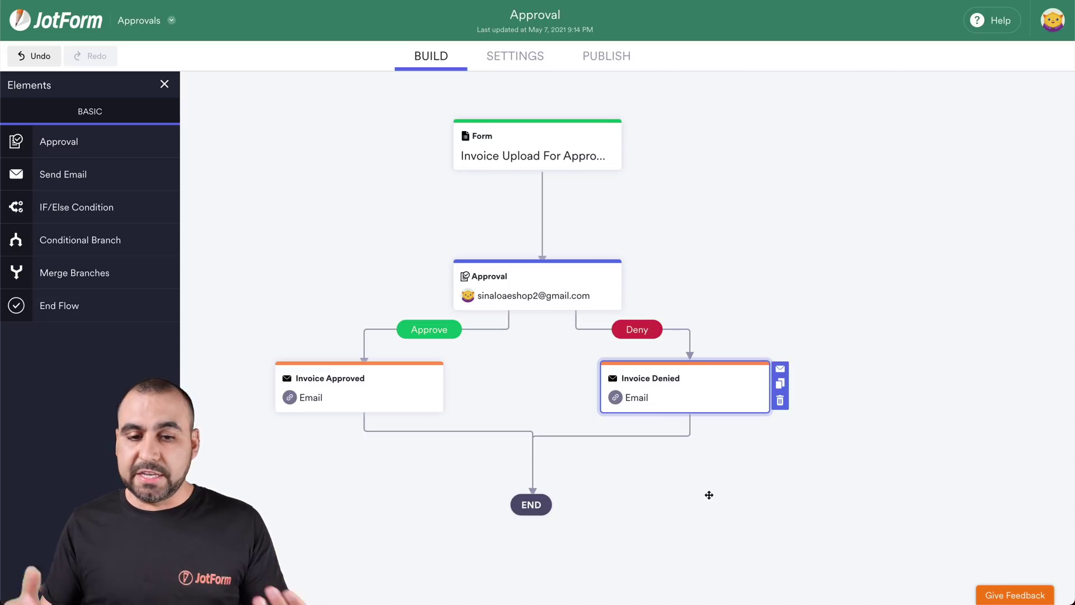
# Step: Insert a second Approval on the Approve path, set both links to Approve, and connect it to Invoice Denied
pyautogui.moveTo(381, 367); pyautogui.dragTo(353, 431)
pyautogui.moveTo(42, 148); pyautogui.dragTo(385, 330)
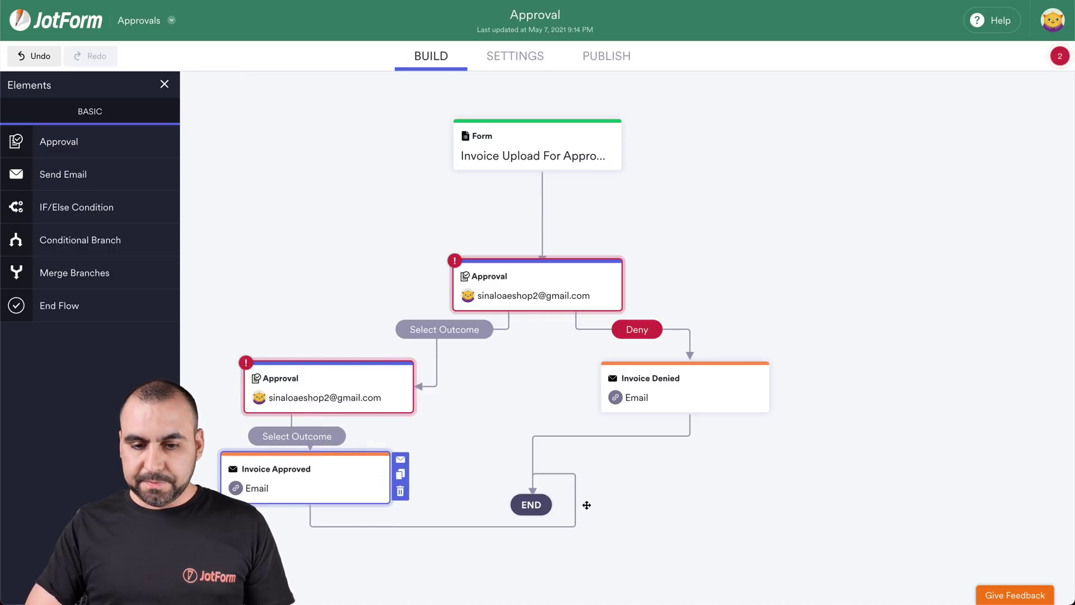
pyautogui.moveTo(554, 504); pyautogui.dragTo(614, 571)
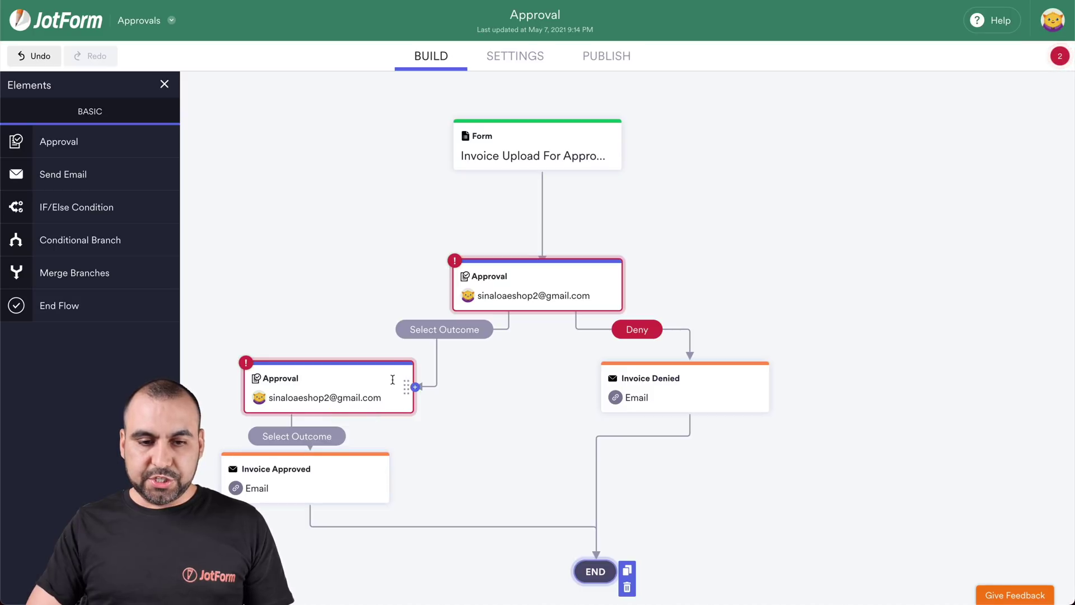
pyautogui.click(450, 330)
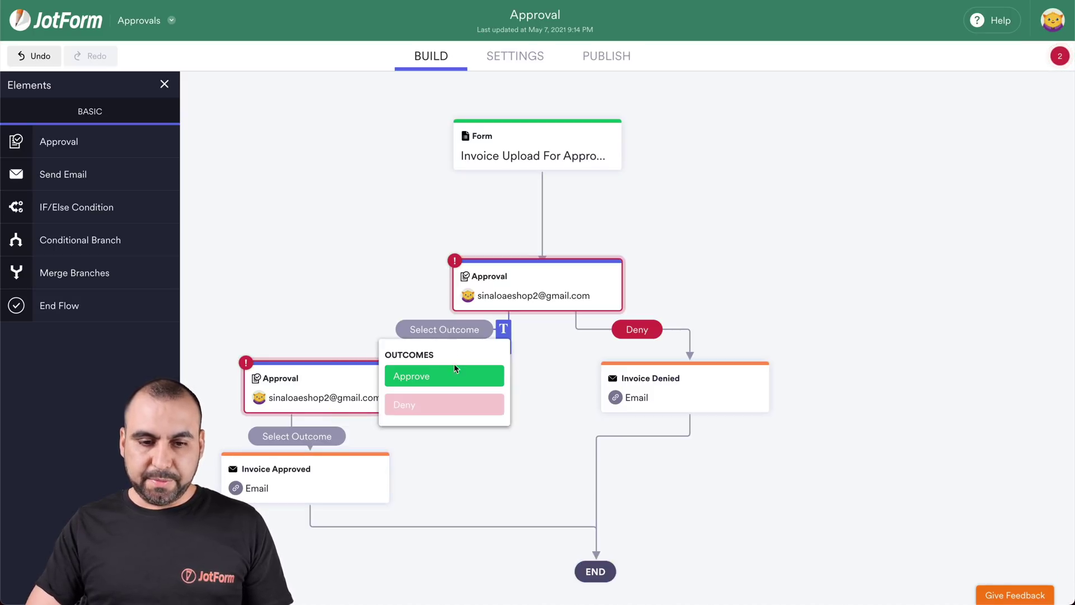
pyautogui.click(442, 374)
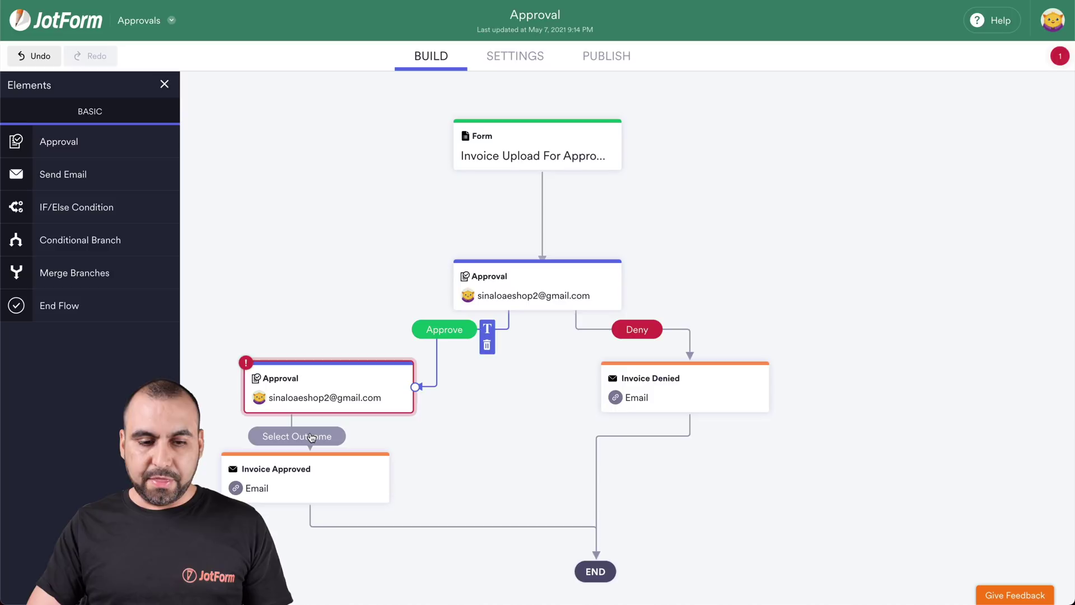
pyautogui.click(297, 436)
pyautogui.click(308, 478)
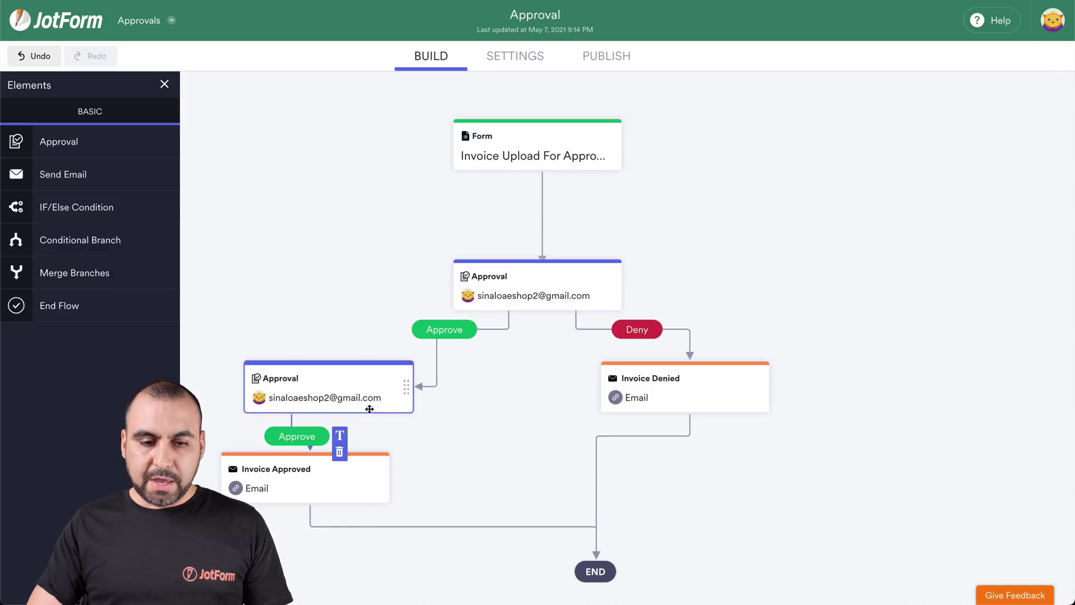
pyautogui.moveTo(375, 414); pyautogui.dragTo(617, 384)
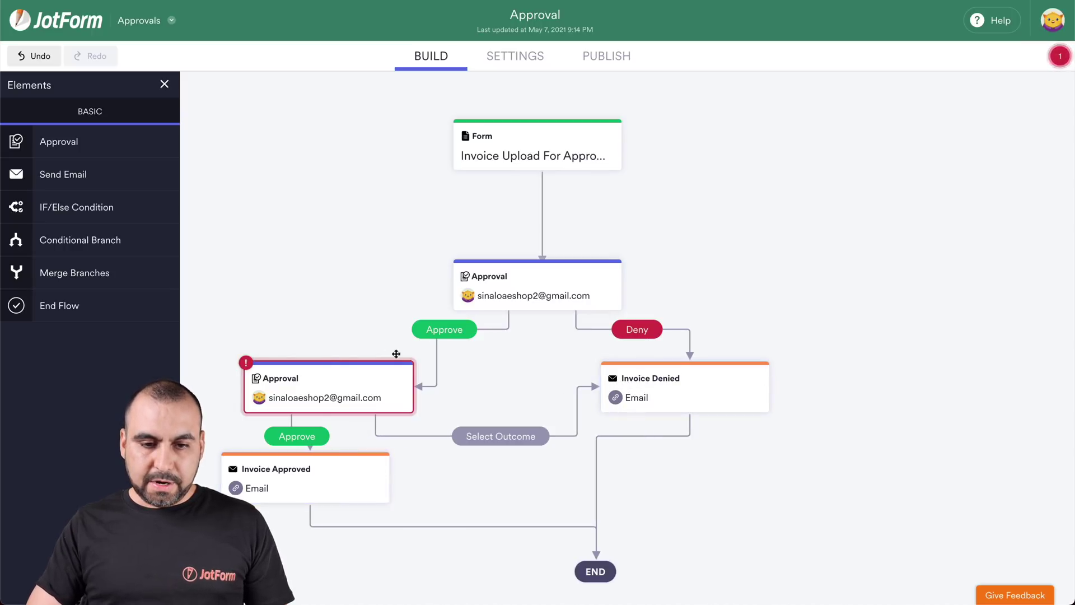
# Step: Fix the second Approval's approver email address by removing the extra digit
pyautogui.click(424, 370)
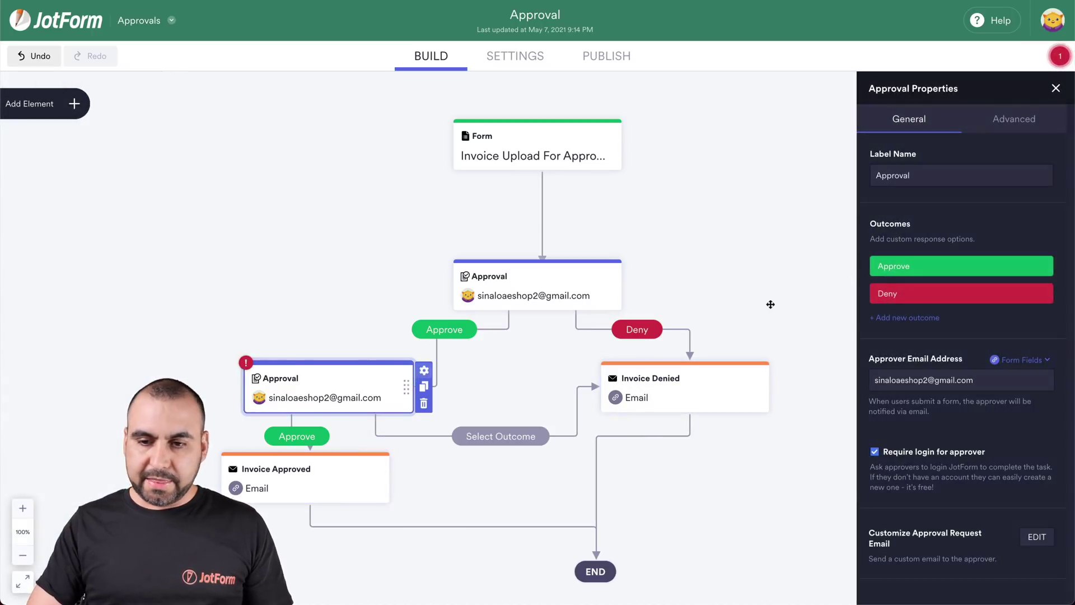
pyautogui.click(931, 379)
pyautogui.press('BackSpace')
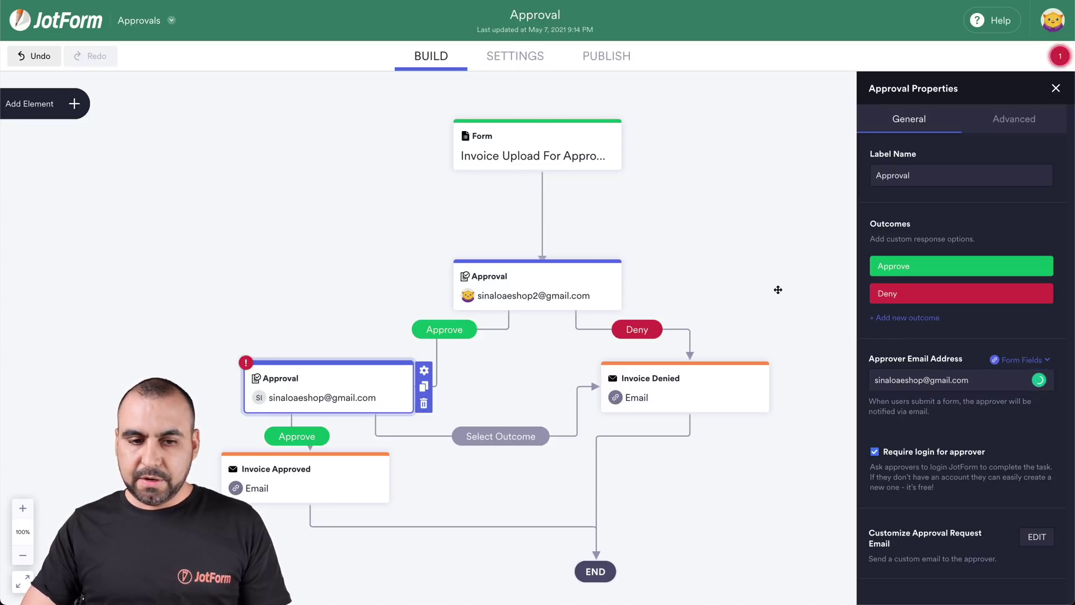
pyautogui.click(775, 288)
pyautogui.scroll(-1, 443, 411)
# Step: Label the second Approval's link to Invoice Denied as Deny and nudge Invoice Approved left
pyautogui.click(501, 381)
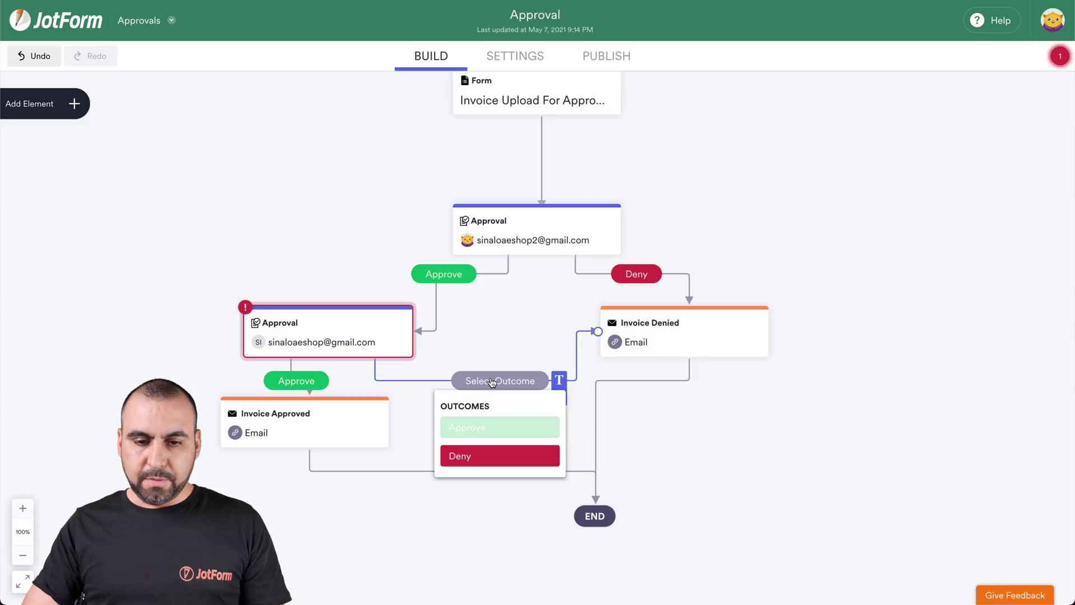
pyautogui.click(506, 458)
pyautogui.click(305, 424)
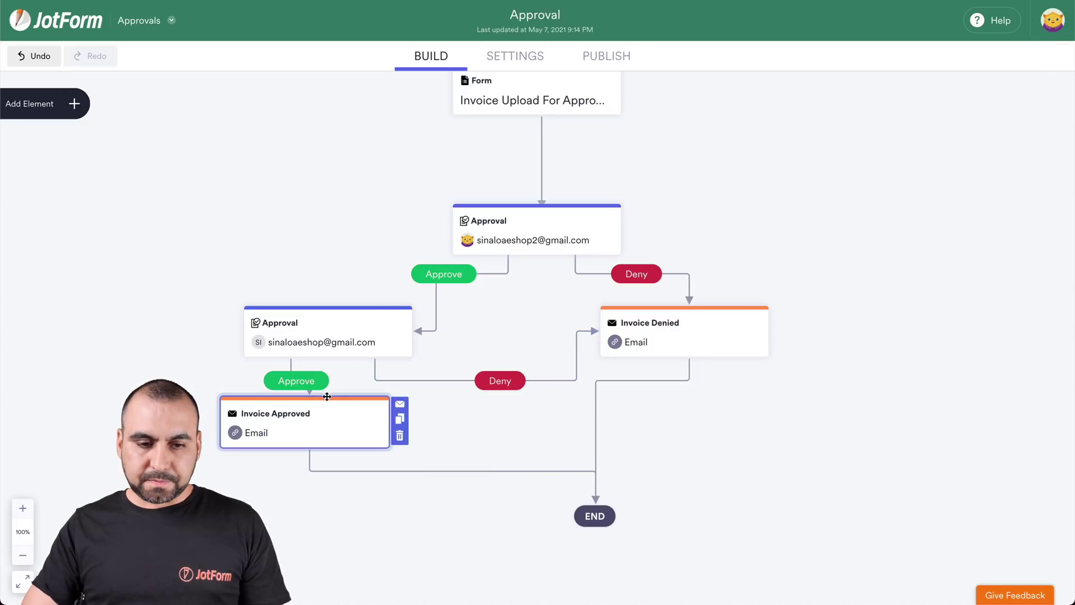
pyautogui.moveTo(305, 424); pyautogui.dragTo(295, 426)
pyautogui.scroll(1, 632, 399)
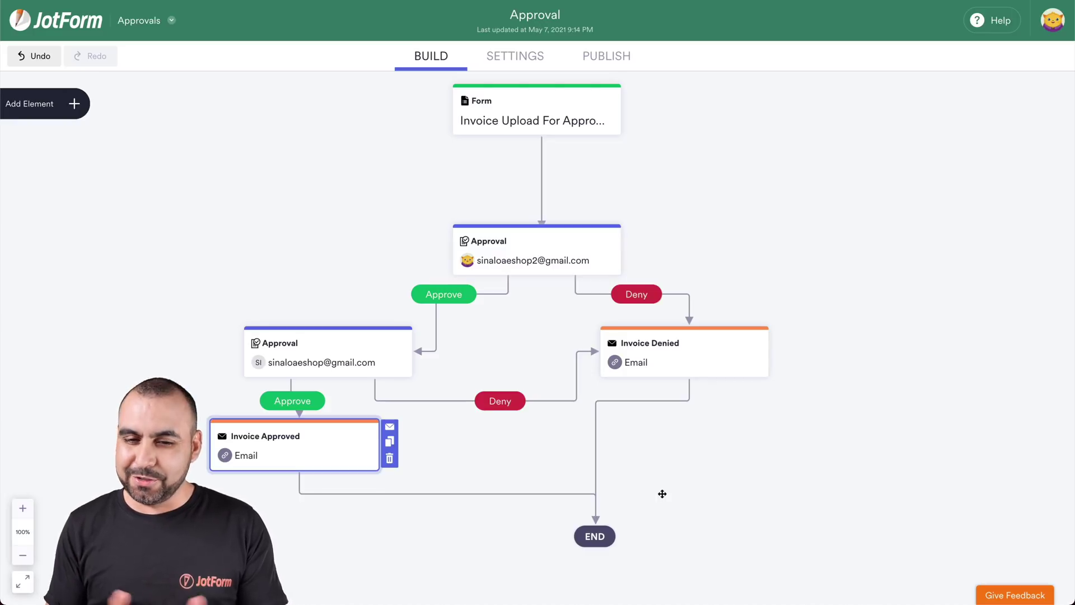
# Step: Copy the form's share link from Publish and open it in a new incognito window
pyautogui.click(600, 57)
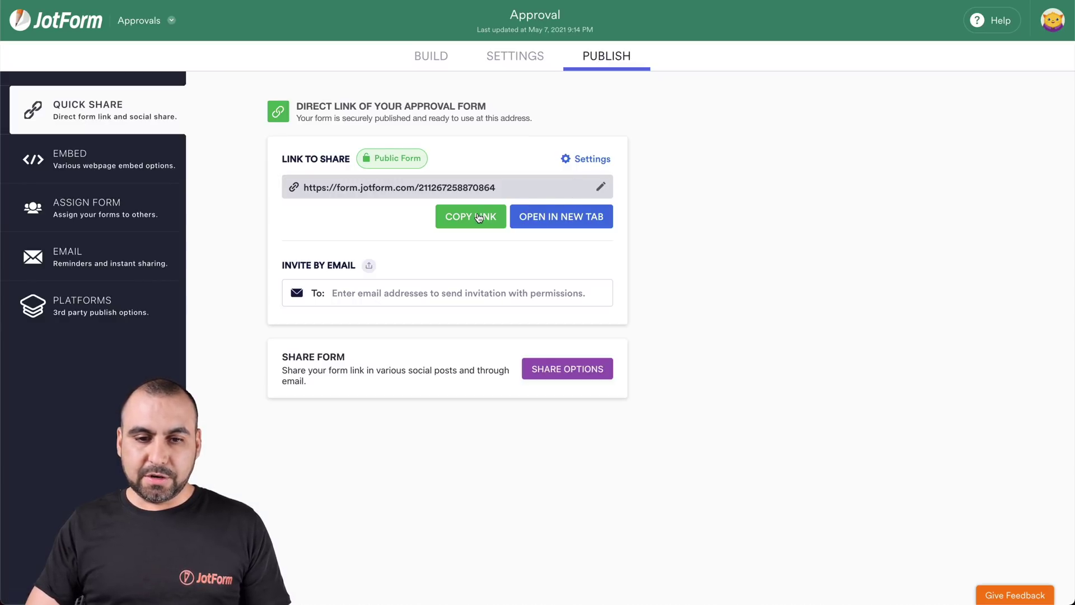
pyautogui.click(480, 217)
pyautogui.press('super+shift+n')
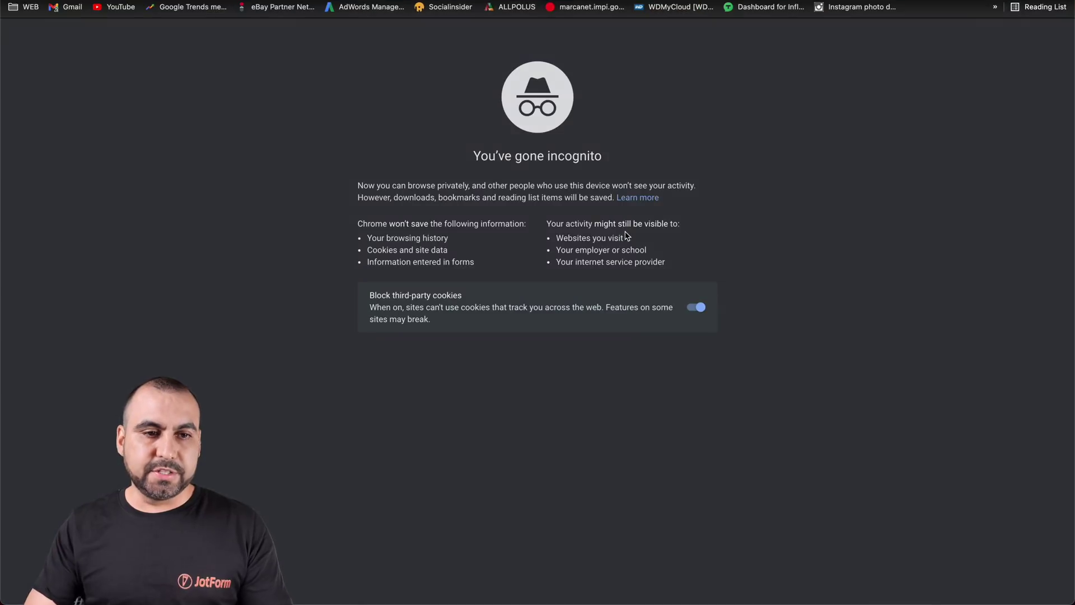
pyautogui.press('super+v')
pyautogui.press('Return')
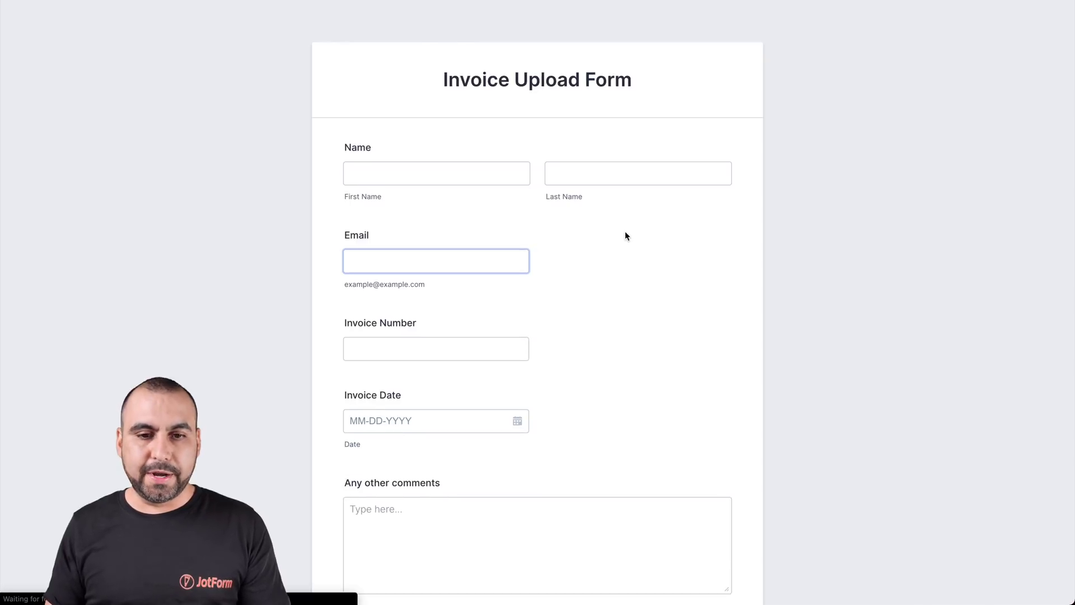
# Step: Fill in the submitter's first name, last name and e-mail address
pyautogui.click(399, 178)
pyautogui.click(396, 178)
pyautogui.click(637, 174)
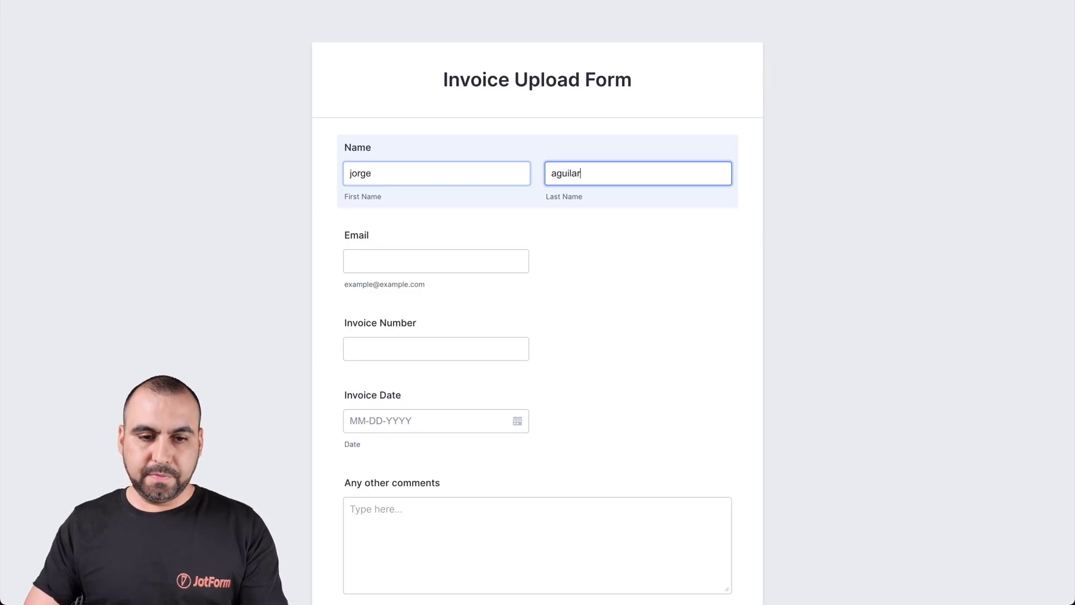
pyautogui.click(357, 259)
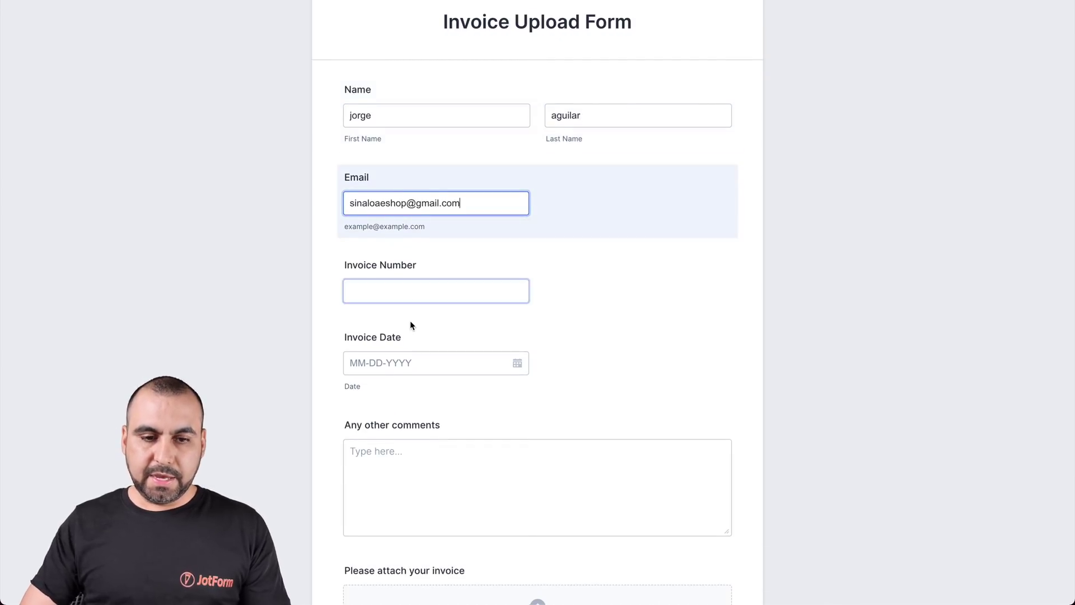
pyautogui.scroll(-2, 427, 302)
# Step: Enter invoice number 12345, date 05-07-2021 and a no-comments note, then submit the form
pyautogui.click(401, 213)
pyautogui.write('12345')
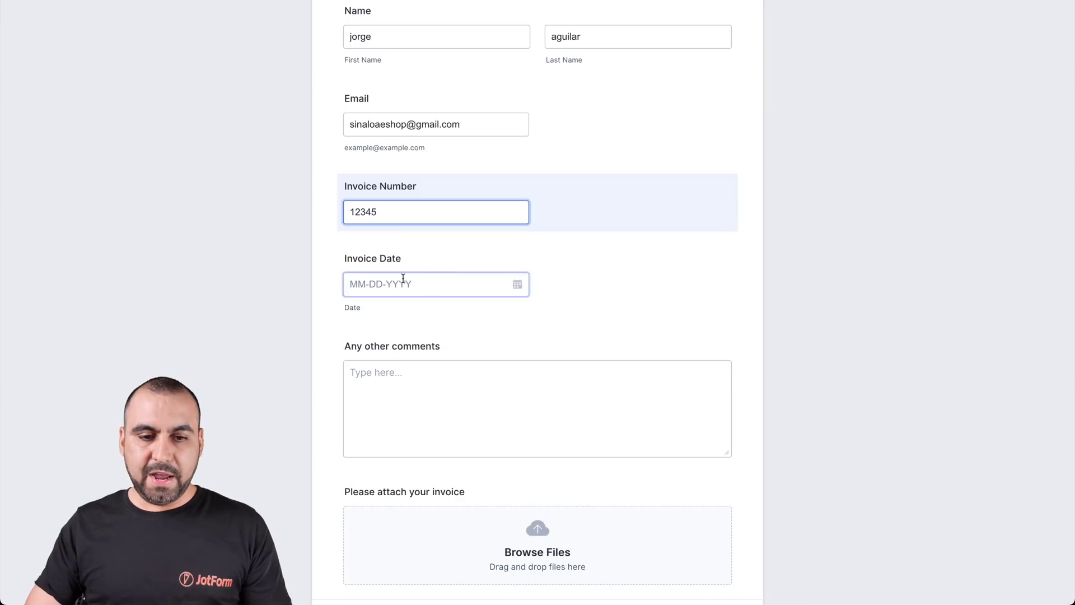
pyautogui.click(402, 280)
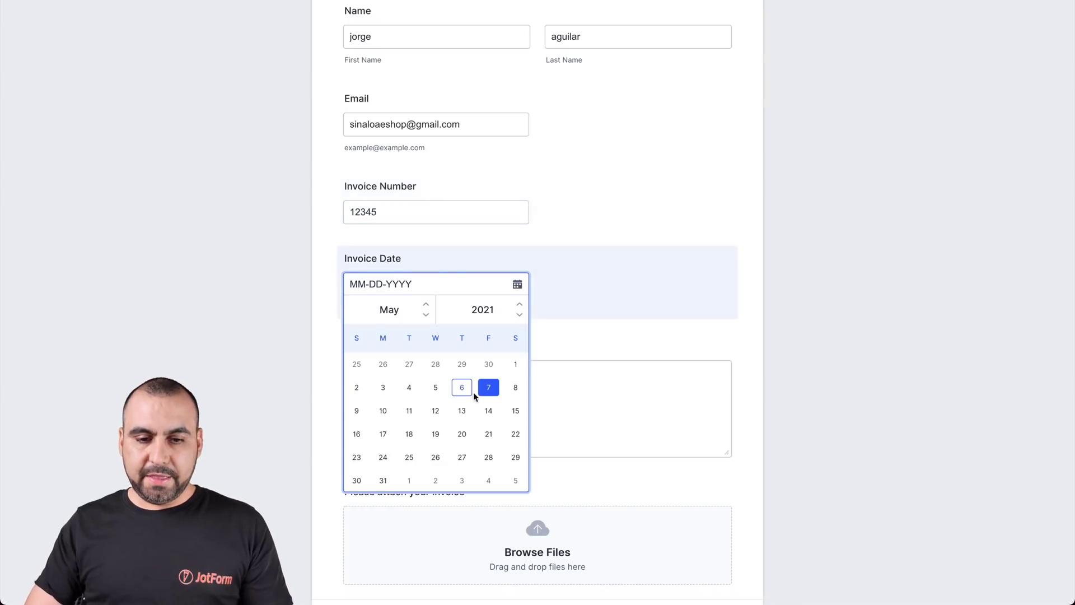
pyautogui.click(487, 389)
pyautogui.scroll(-2, 527, 374)
pyautogui.click(437, 269)
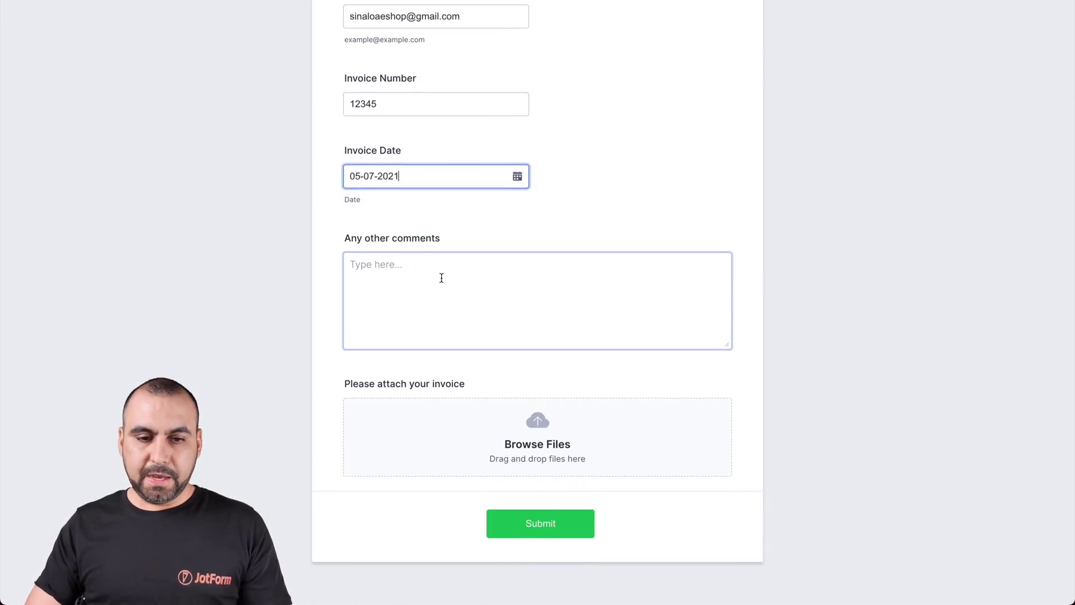
pyautogui.write('no comments')
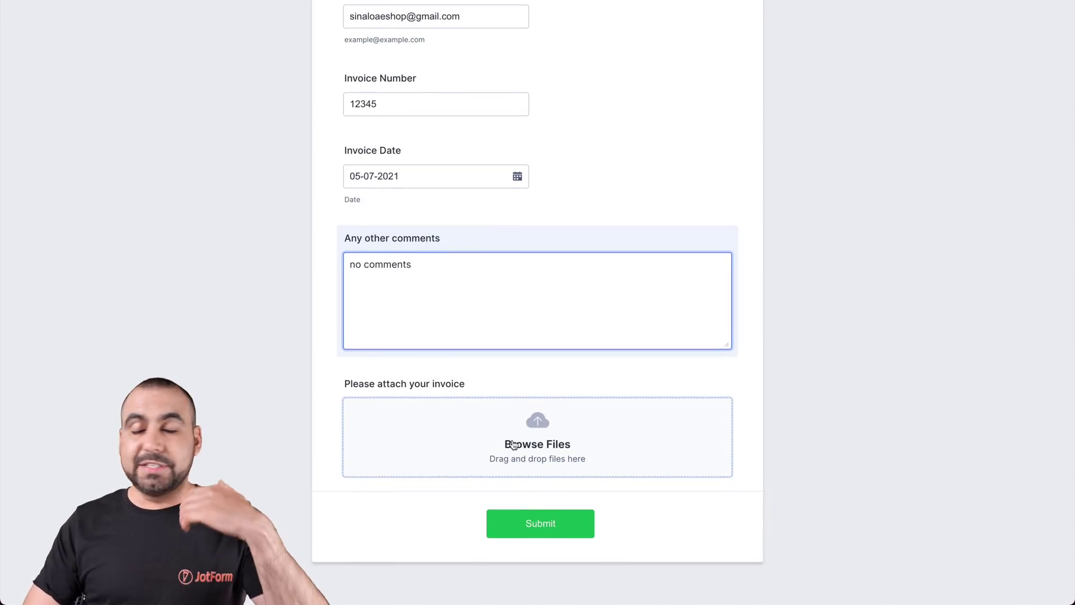
pyautogui.click(531, 524)
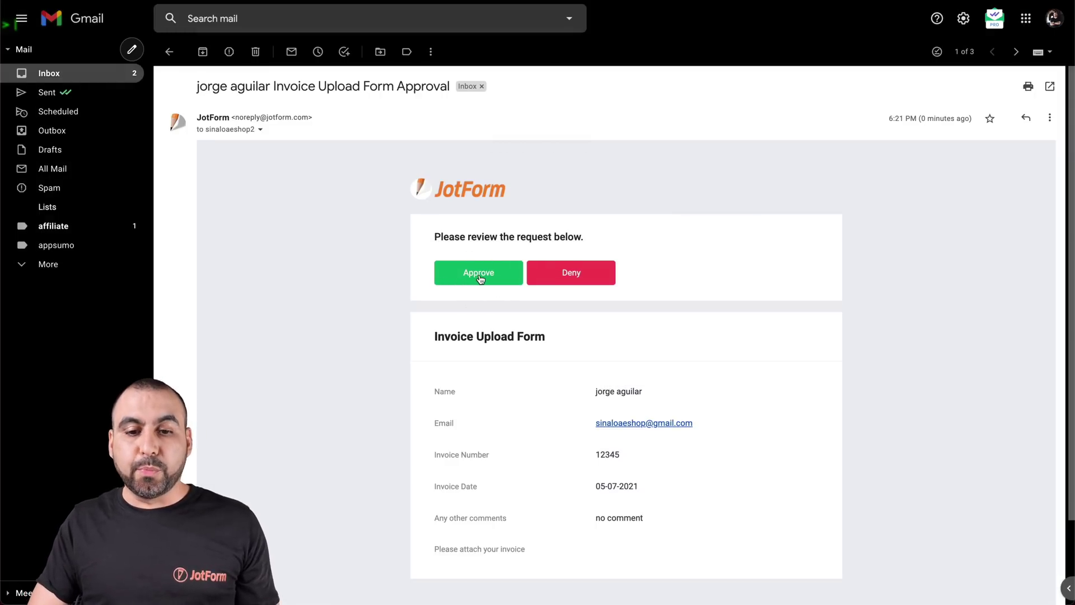
# Step: Review the invoice details in the approval email and choose Approve, opening JotForm's Pending Approvals
pyautogui.scroll(-1, 619, 351)
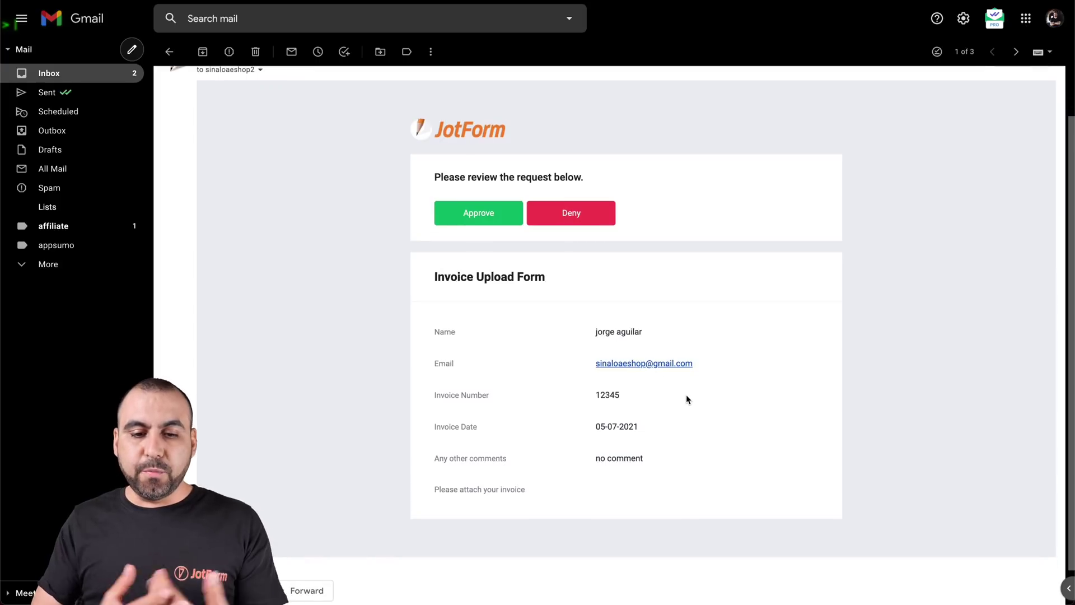
pyautogui.moveTo(462, 484); pyautogui.dragTo(512, 487)
pyautogui.click(557, 498)
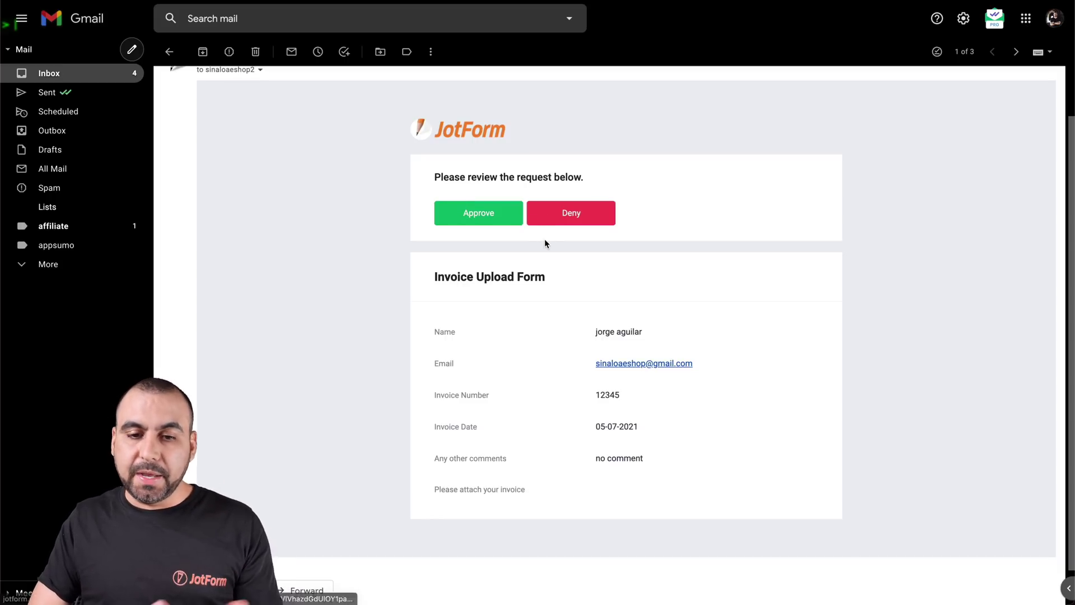
pyautogui.click(479, 214)
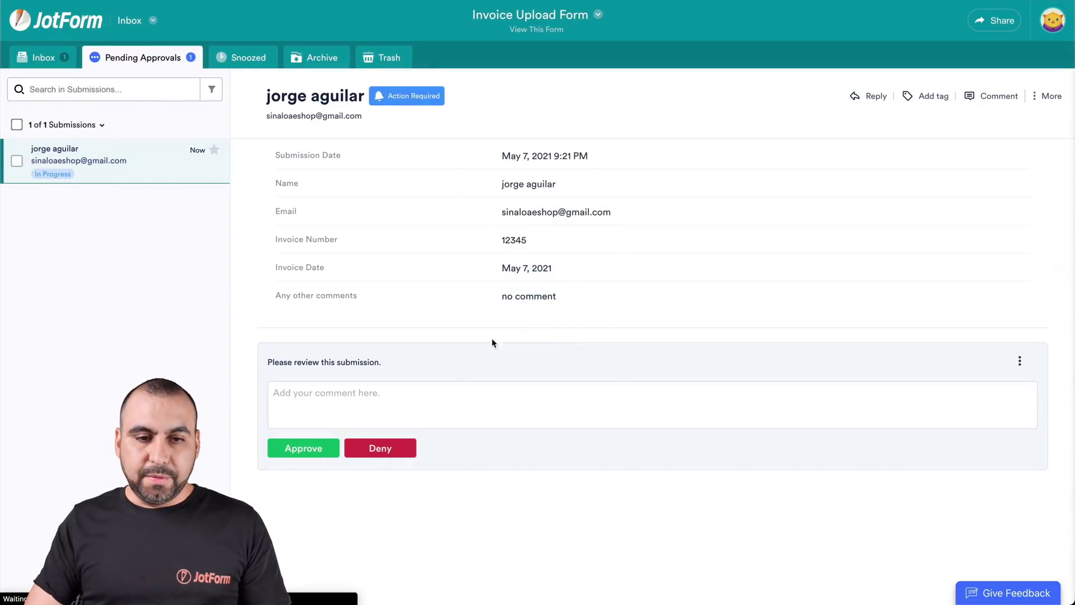
# Step: Approve the pending invoice submission and confirm it shows as Approved in the Inbox
pyautogui.click(310, 448)
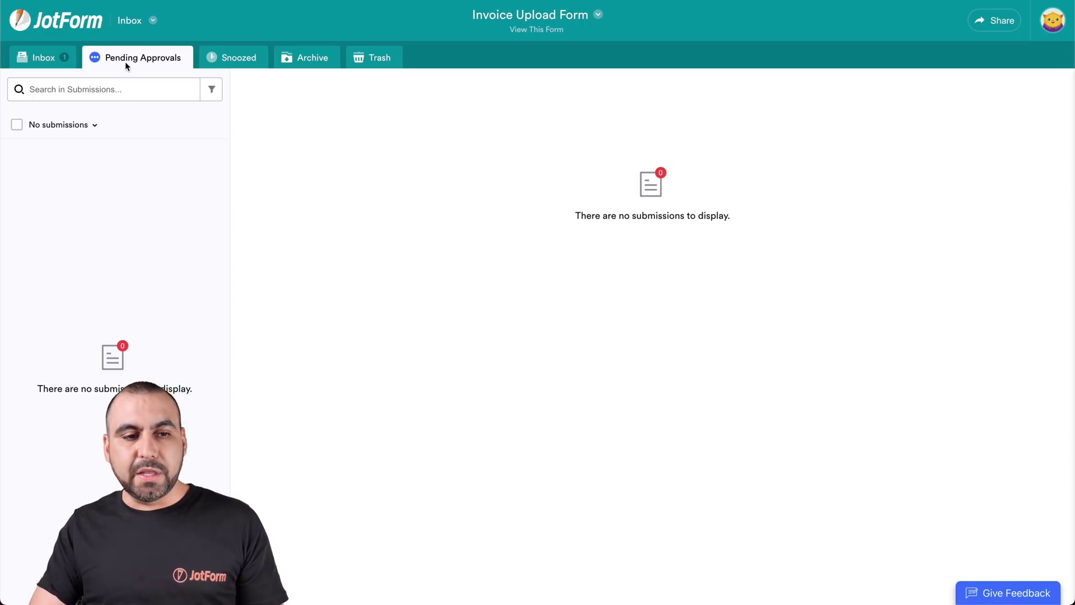
pyautogui.click(47, 57)
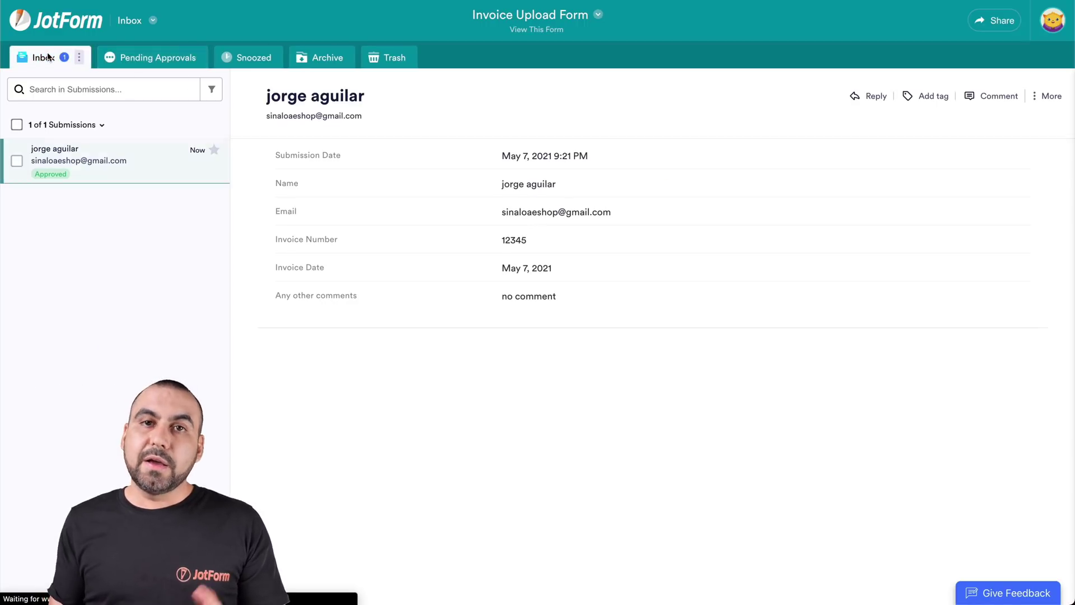